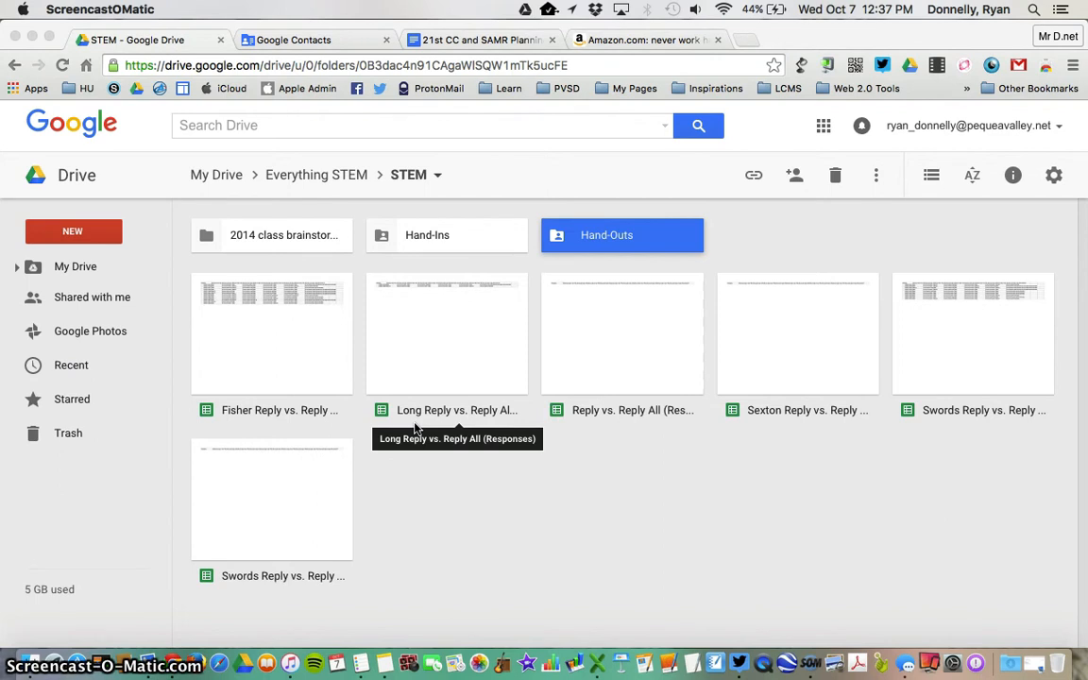
- Open the Hand-Outs folder and look inside the STEM 6th Grade Hand Outs folder
{"action": "left_click", "coordinate": [539, 552]}
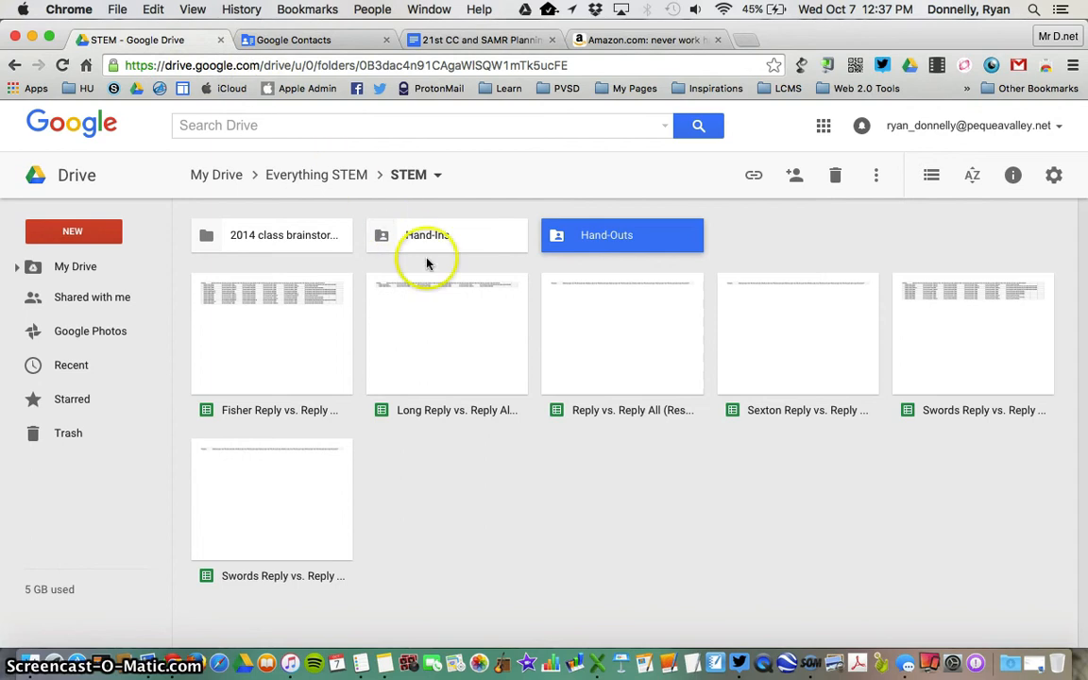
{"action": "double_click", "coordinate": [589, 244]}
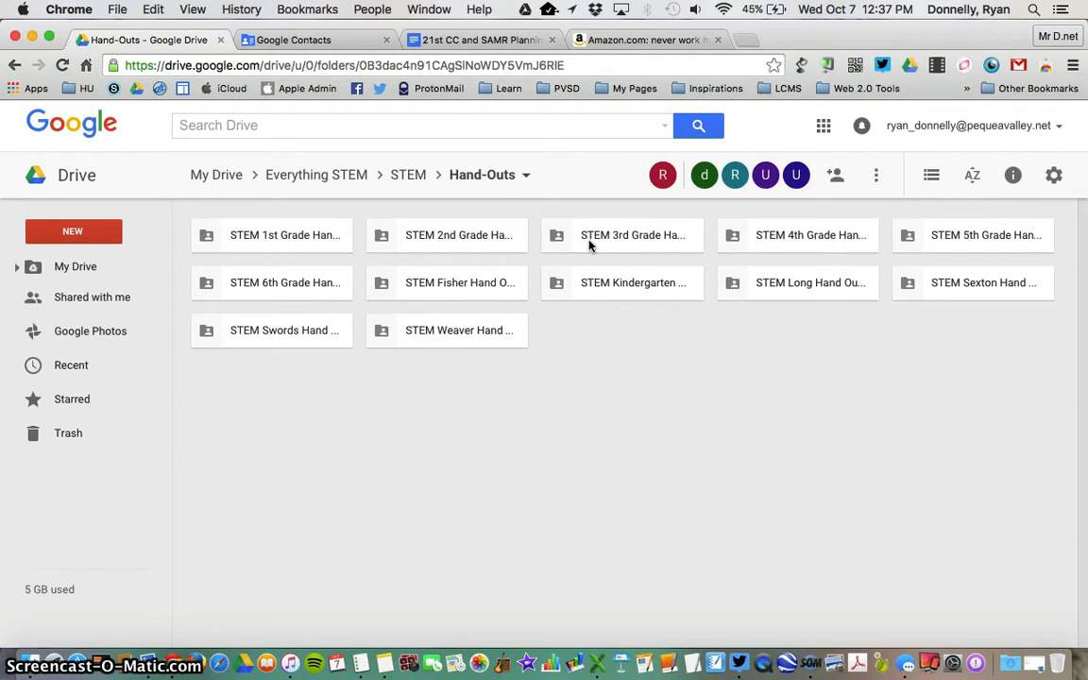
{"action": "left_click", "coordinate": [813, 242]}
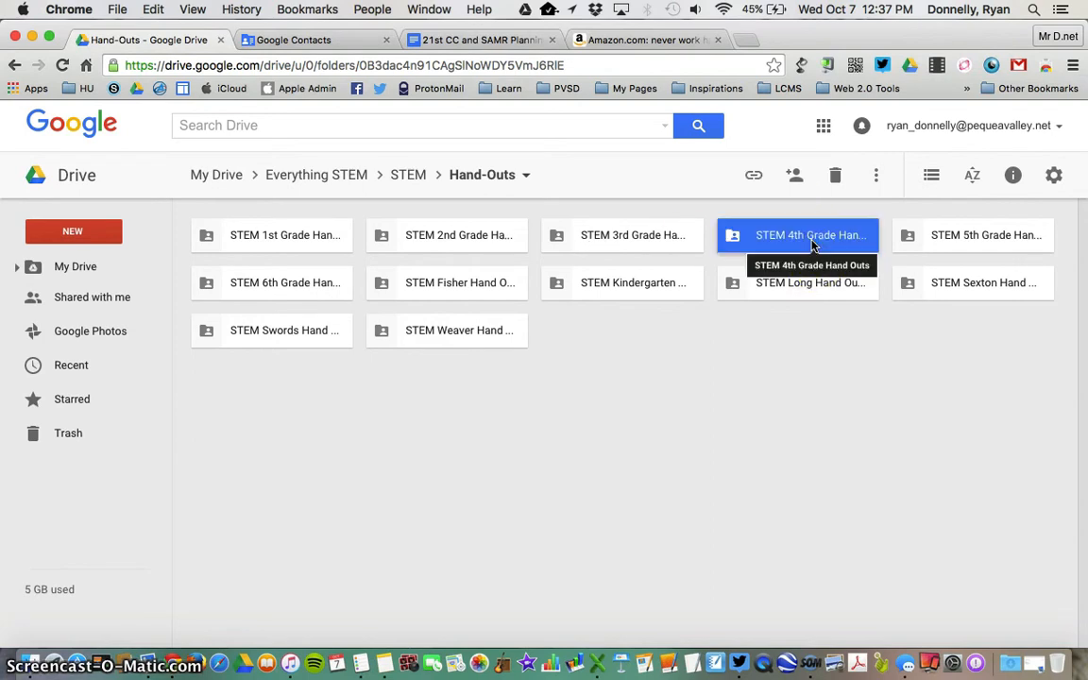
{"action": "left_click", "coordinate": [978, 237]}
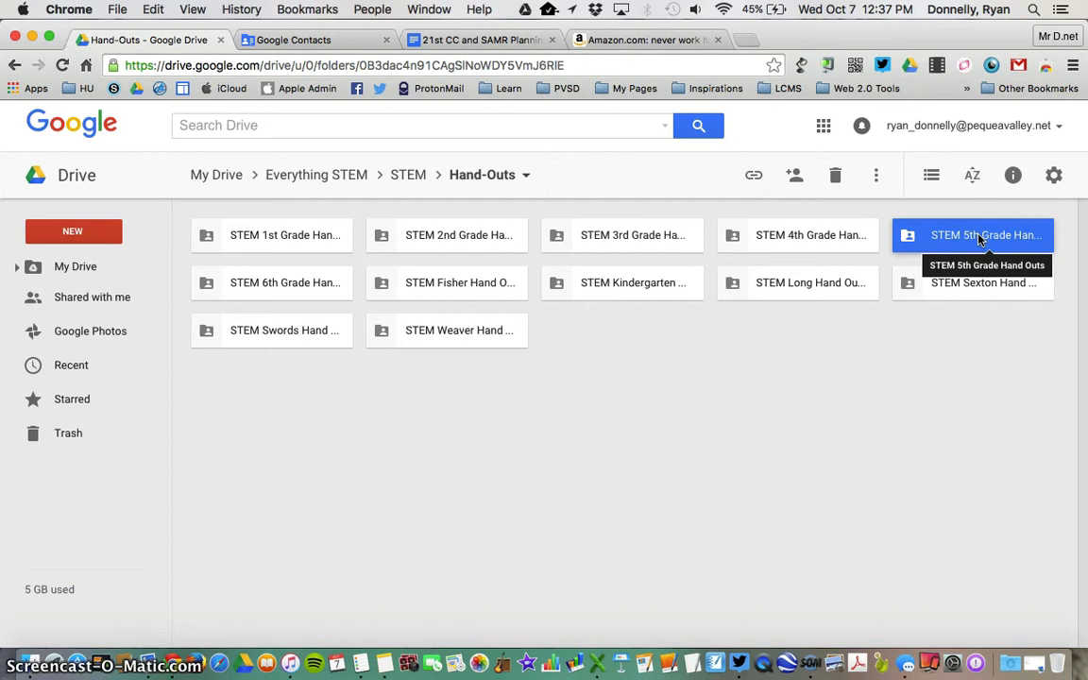
{"action": "left_click", "coordinate": [326, 281]}
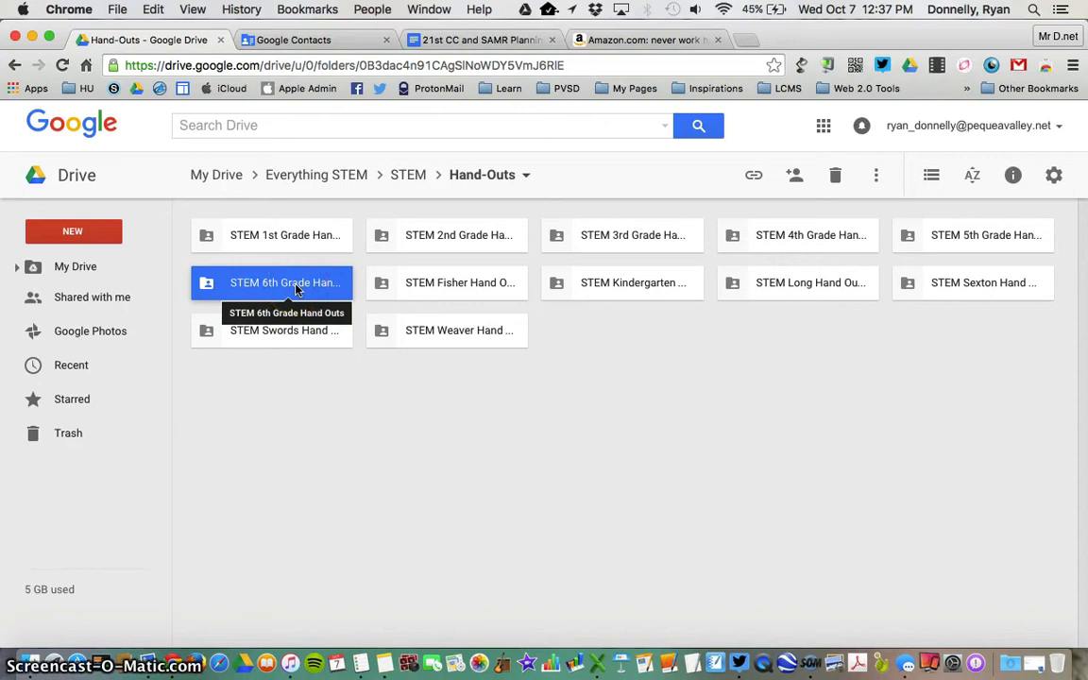
{"action": "double_click", "coordinate": [295, 287]}
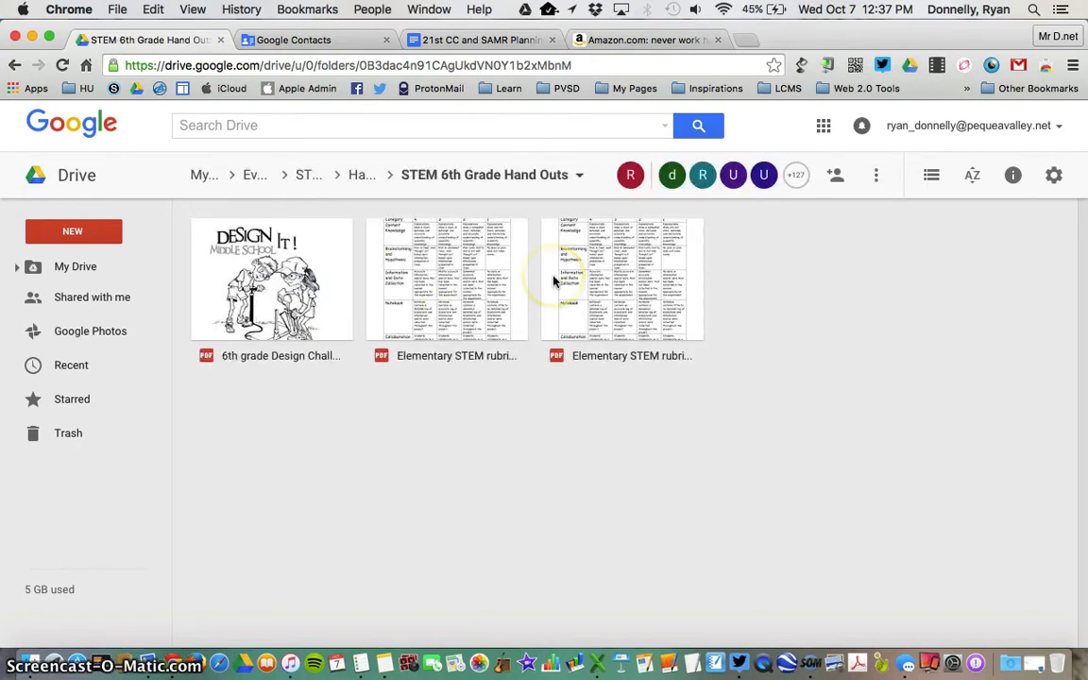
- Go back up to Hand-Outs and select the STEM 6th Grade Hand Outs folder
{"action": "left_click", "coordinate": [14, 64]}
{"action": "left_click", "coordinate": [211, 279]}
{"action": "left_click", "coordinate": [245, 285]}
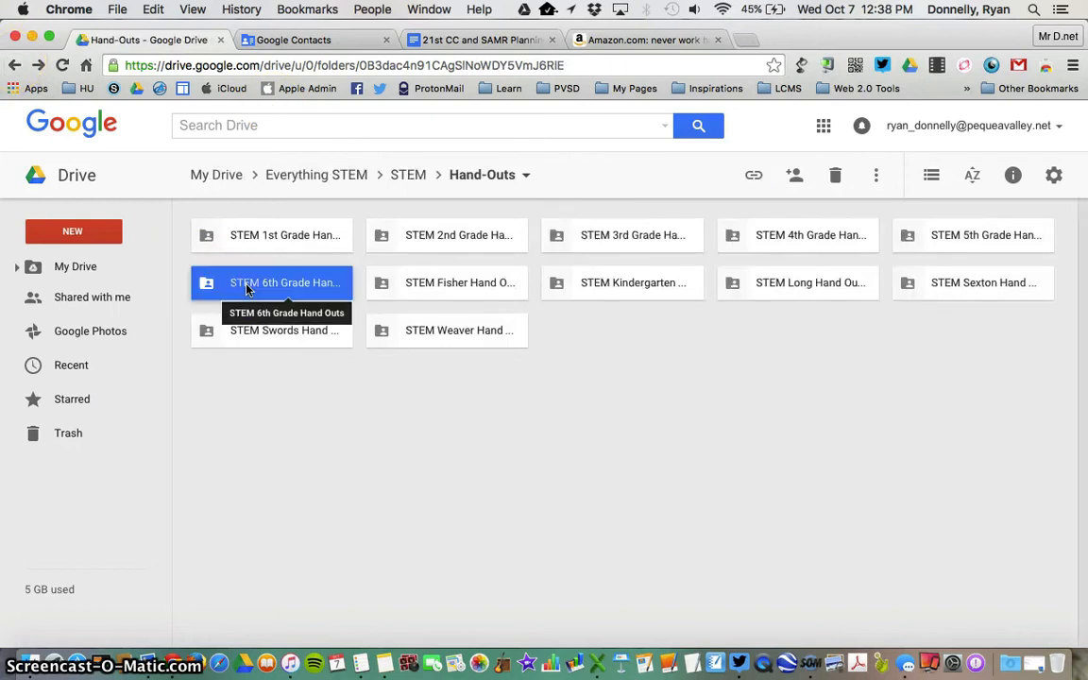
{"action": "left_click", "coordinate": [292, 285]}
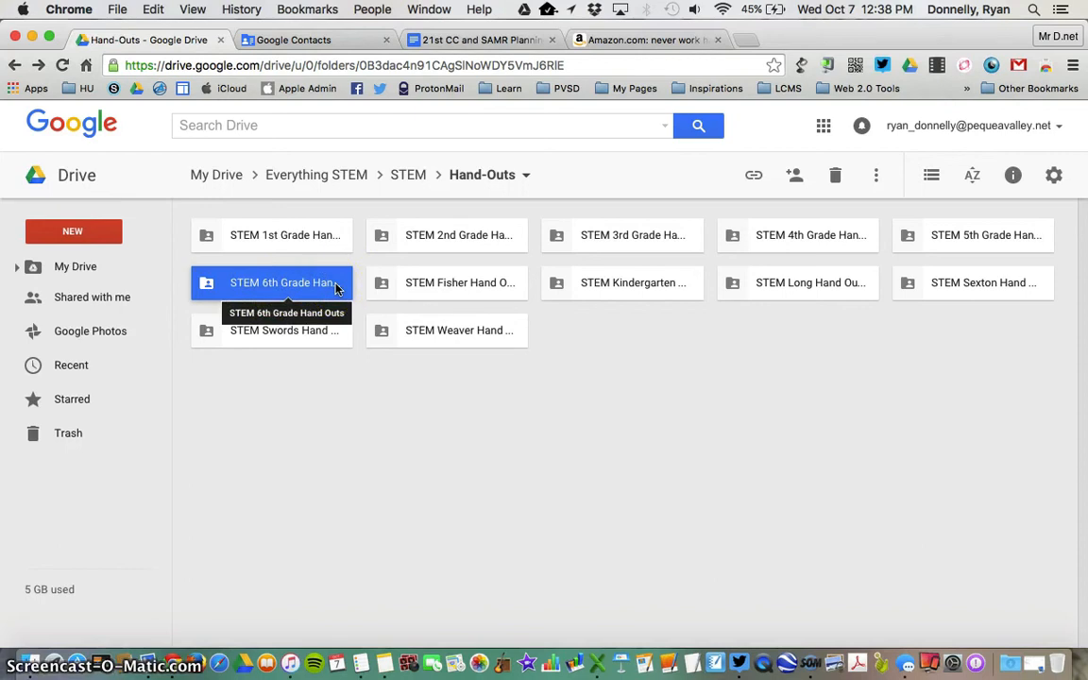
- Open the folder's full sharing settings and mark six students for removal from access
{"action": "left_click", "coordinate": [795, 177]}
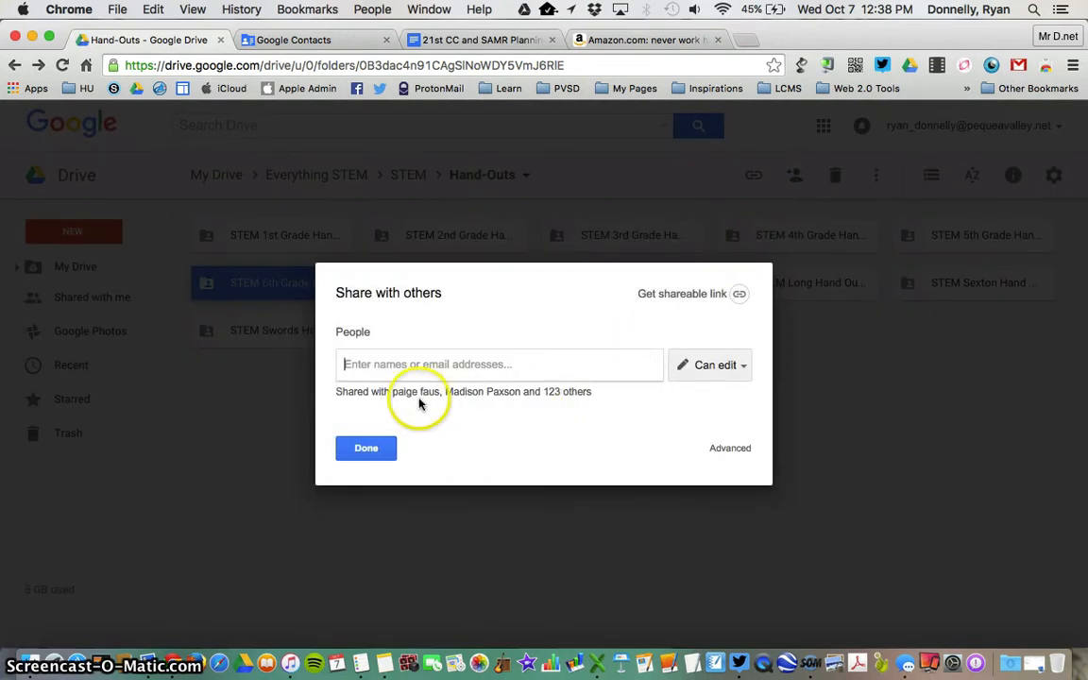
{"action": "left_click", "coordinate": [474, 395]}
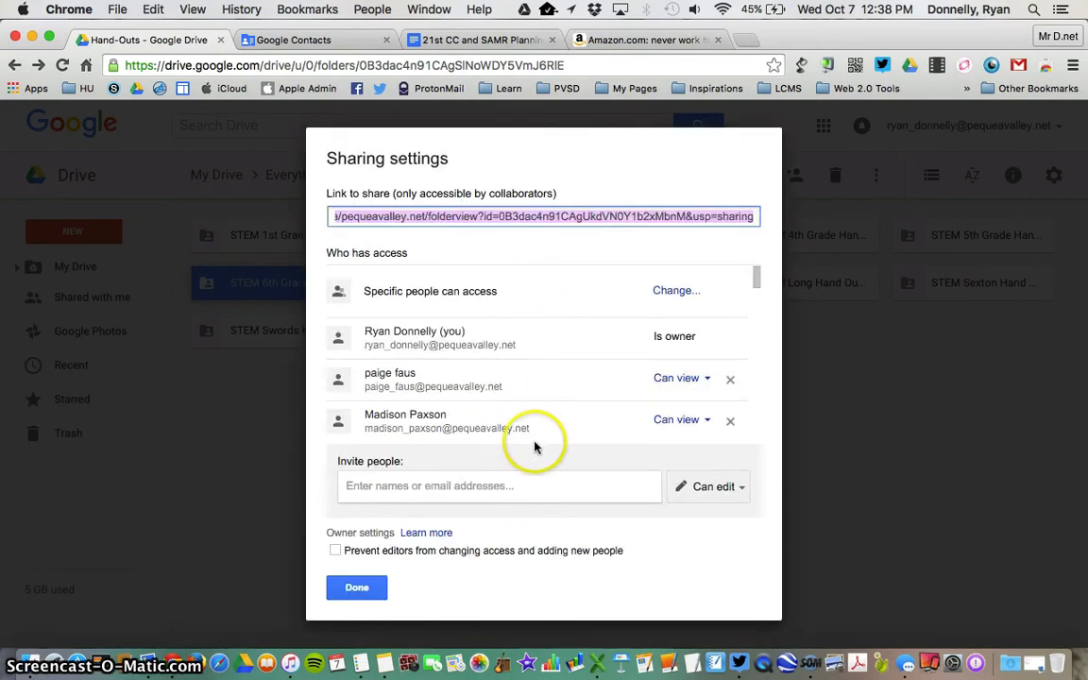
{"action": "left_click", "coordinate": [730, 378]}
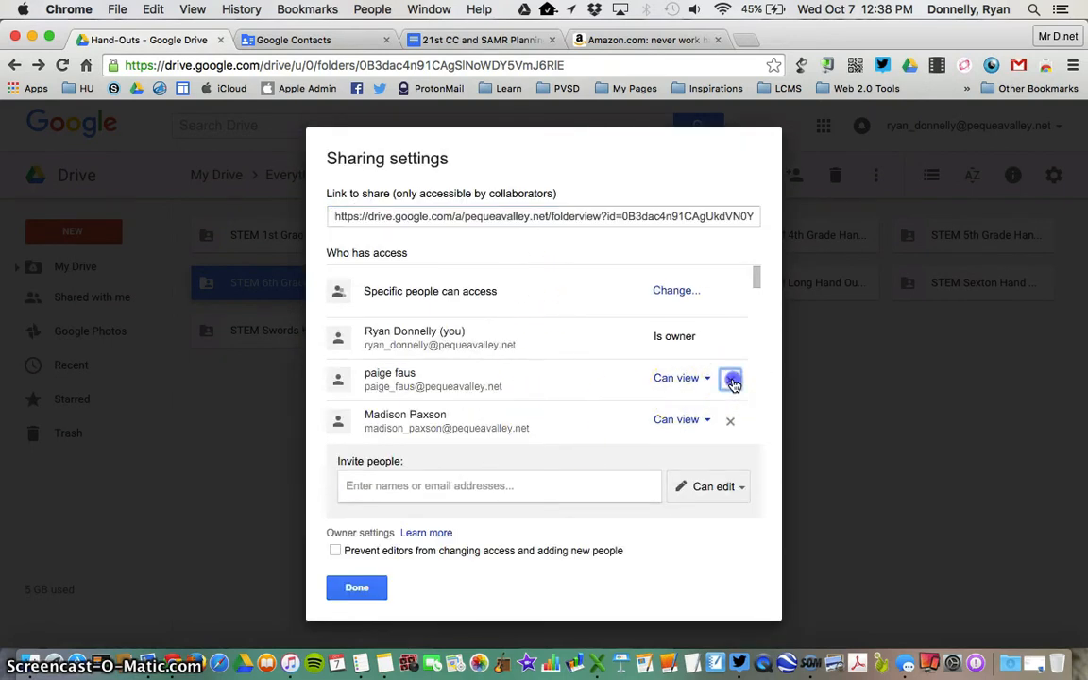
{"action": "left_click", "coordinate": [730, 392]}
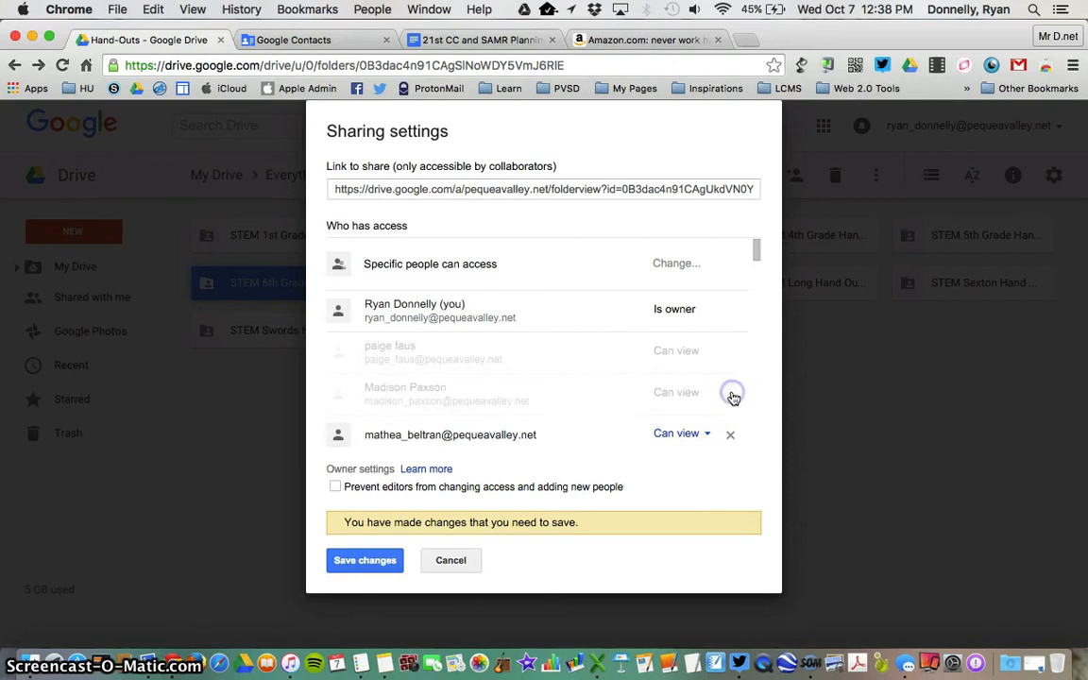
{"action": "left_click", "coordinate": [729, 434]}
{"action": "scroll", "coordinate": [718, 315], "scroll_direction": "down", "scroll_amount": 4}
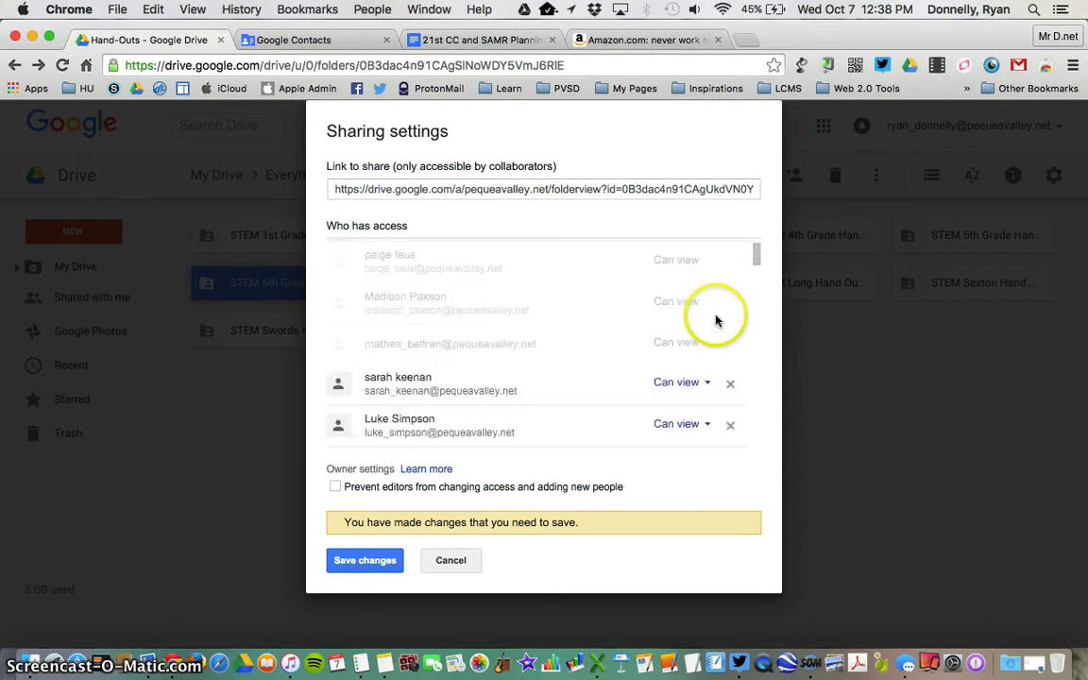
{"action": "left_click", "coordinate": [730, 342]}
{"action": "scroll", "coordinate": [728, 342], "scroll_direction": "down", "scroll_amount": 2}
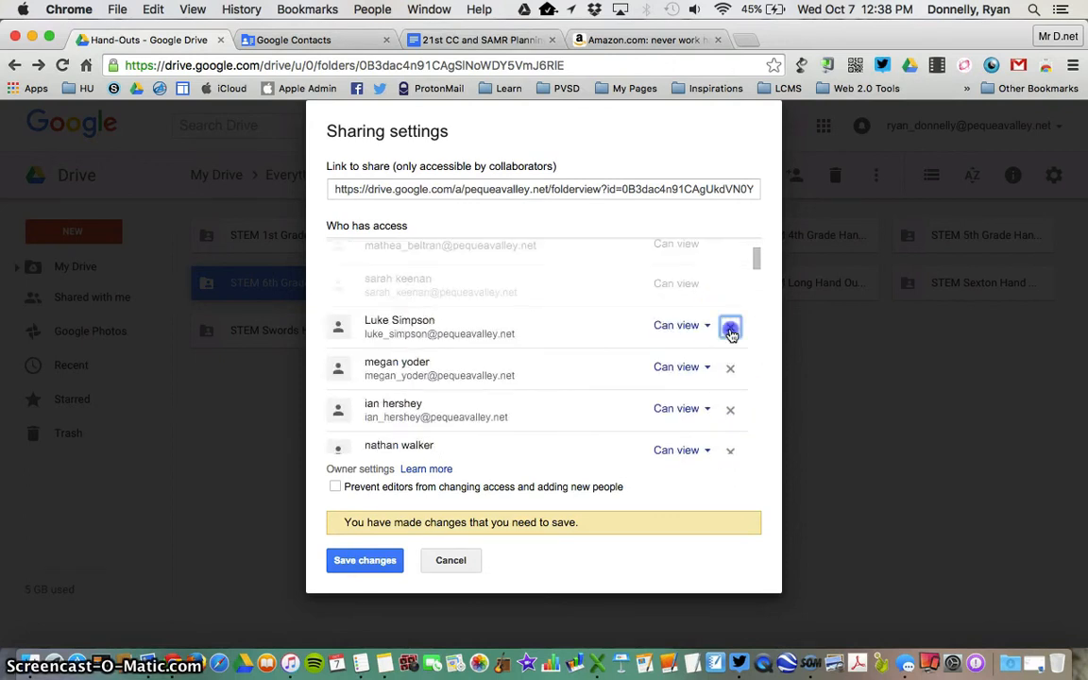
{"action": "left_click", "coordinate": [730, 386]}
{"action": "scroll", "coordinate": [732, 368], "scroll_direction": "down", "scroll_amount": 2}
{"action": "left_click", "coordinate": [731, 367]}
- Mark six more students for removal, then cancel so no access changes are saved
{"action": "left_click", "coordinate": [730, 409]}
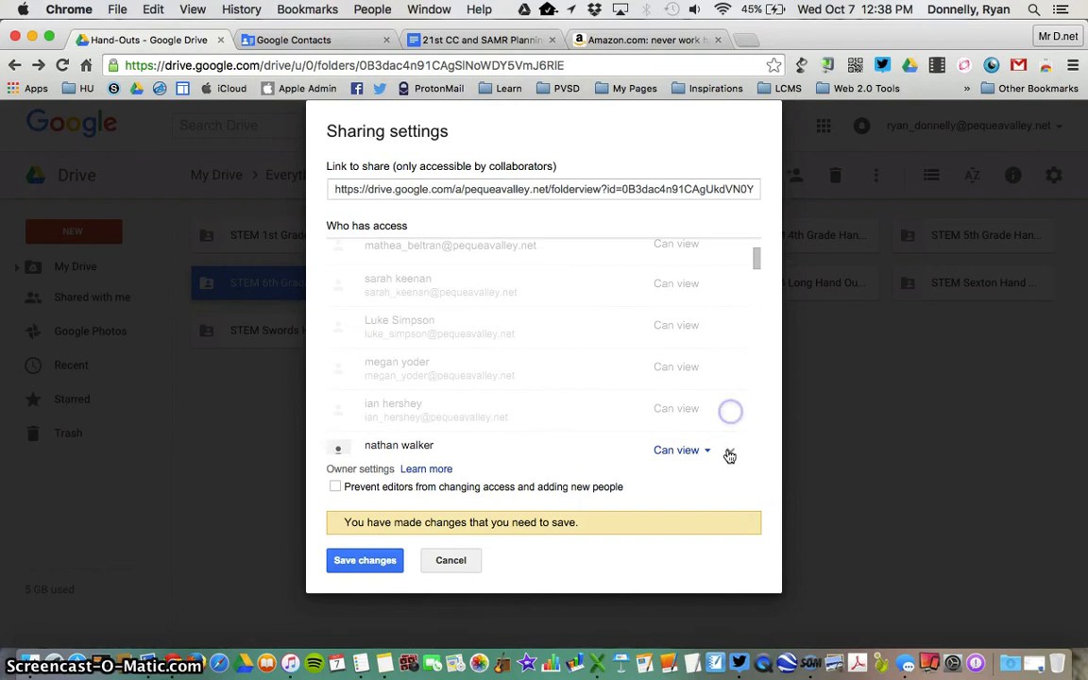
{"action": "left_click", "coordinate": [731, 454]}
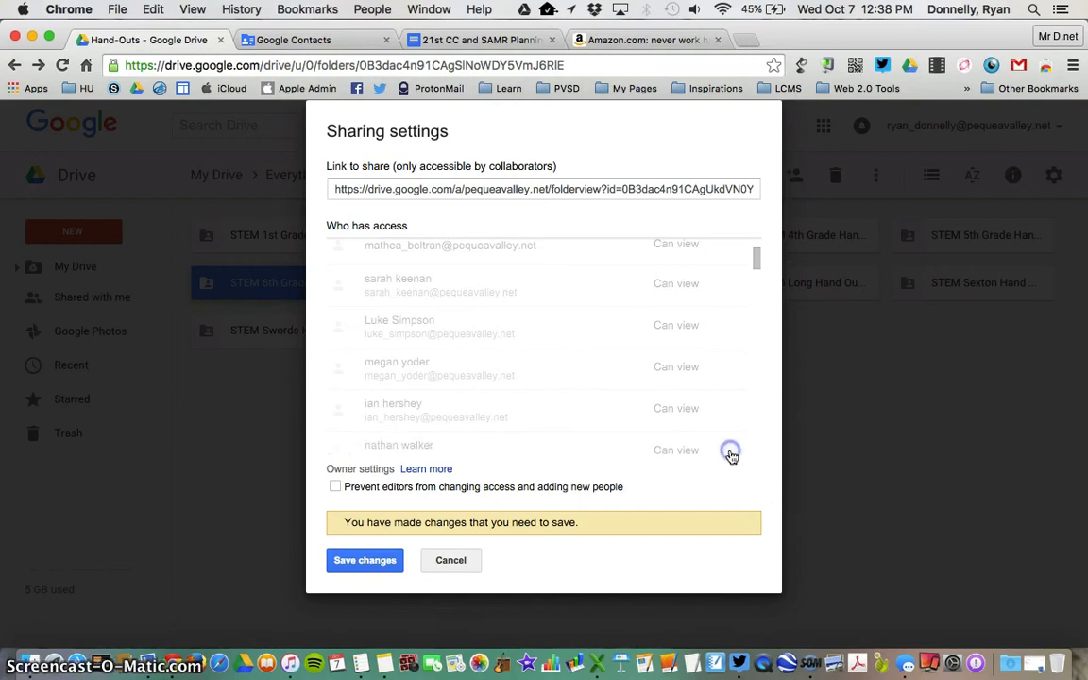
{"action": "scroll", "coordinate": [719, 321], "scroll_direction": "down", "scroll_amount": 3}
{"action": "left_click", "coordinate": [730, 287]}
{"action": "left_click", "coordinate": [730, 329]}
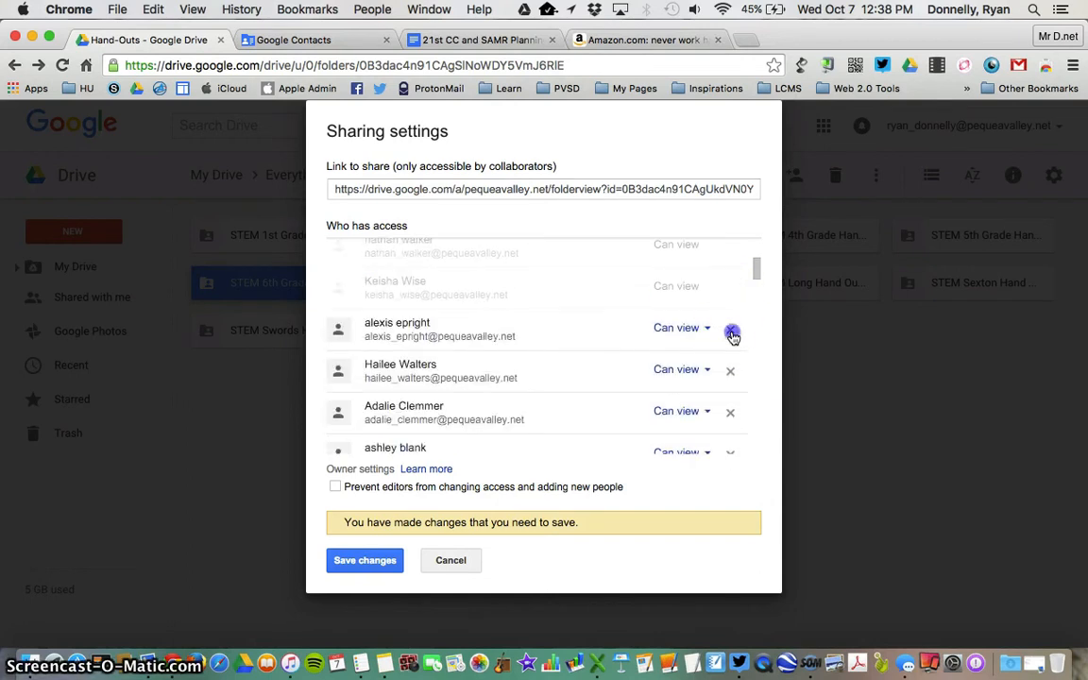
{"action": "left_click", "coordinate": [730, 370]}
{"action": "left_click", "coordinate": [730, 412]}
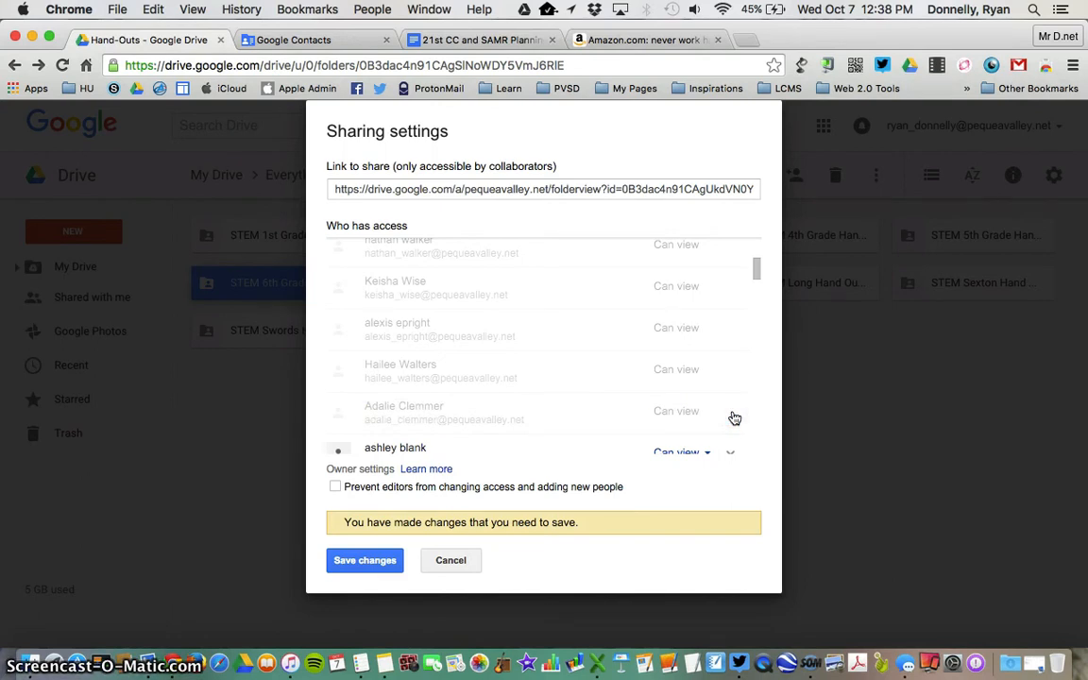
{"action": "scroll", "coordinate": [735, 418], "scroll_direction": "down", "scroll_amount": 2}
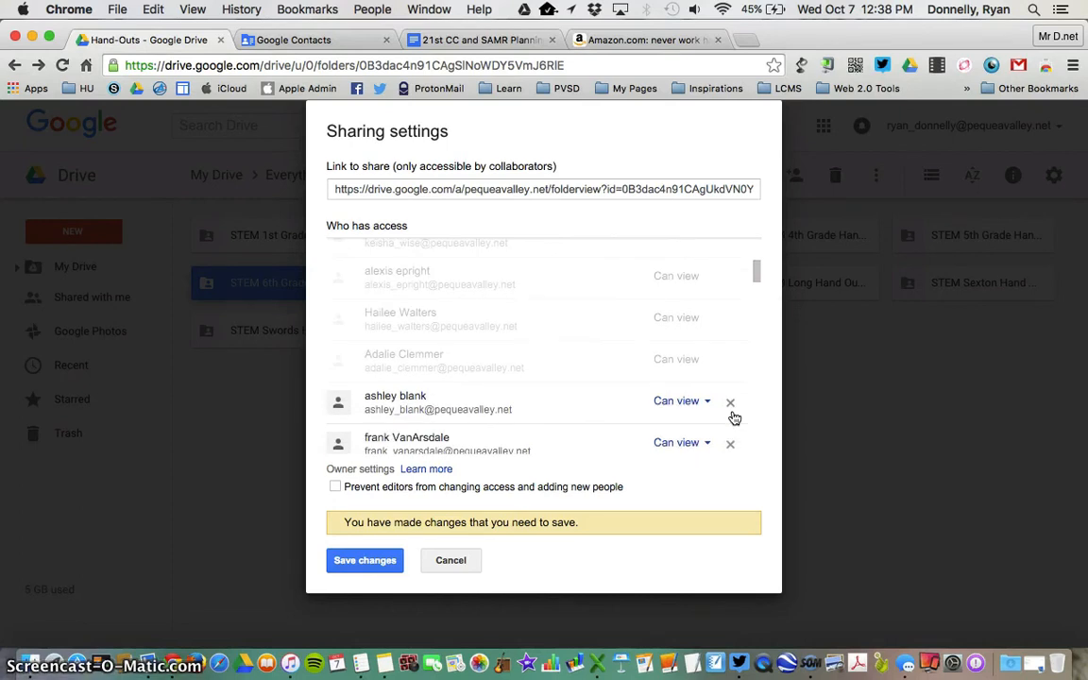
{"action": "left_click", "coordinate": [457, 562]}
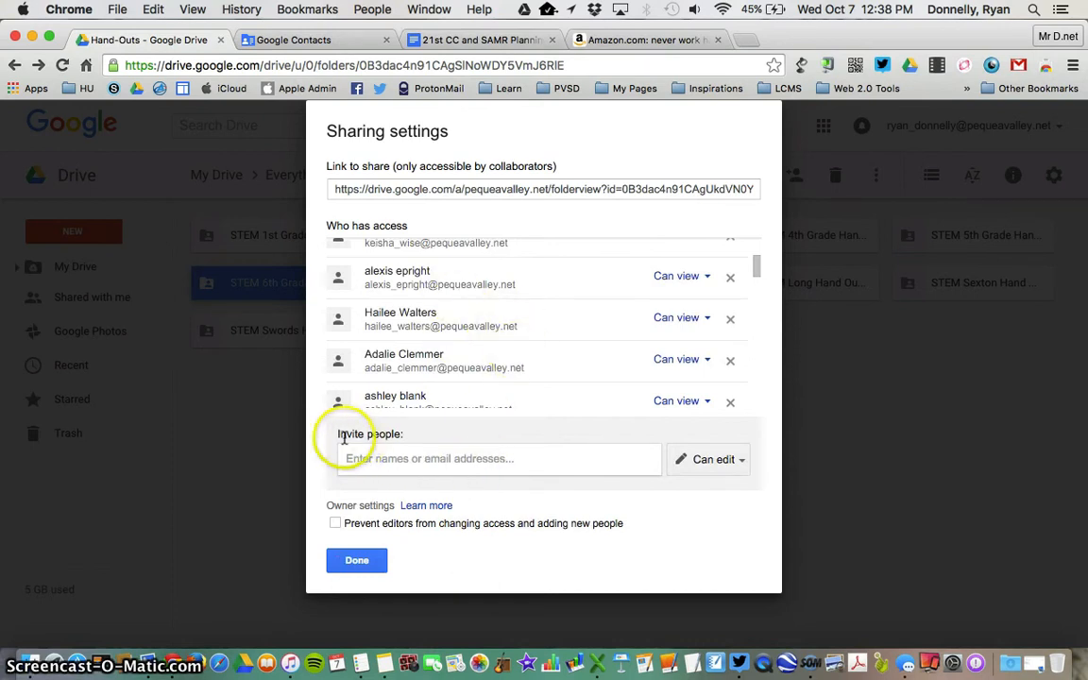
- Put the cursor in the Invite people field of the folder's sharing settings
{"action": "left_click", "coordinate": [395, 456]}
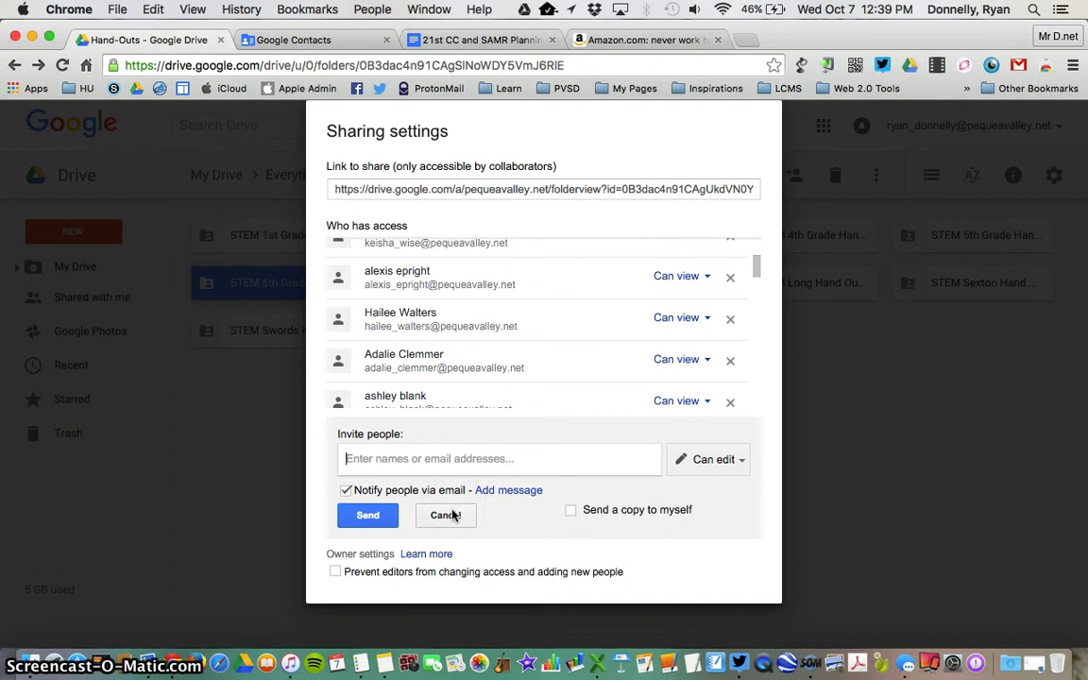
- In Google Contacts, show the Fifth Grade 2014-15 group's members and its More options
{"action": "left_click", "coordinate": [321, 47]}
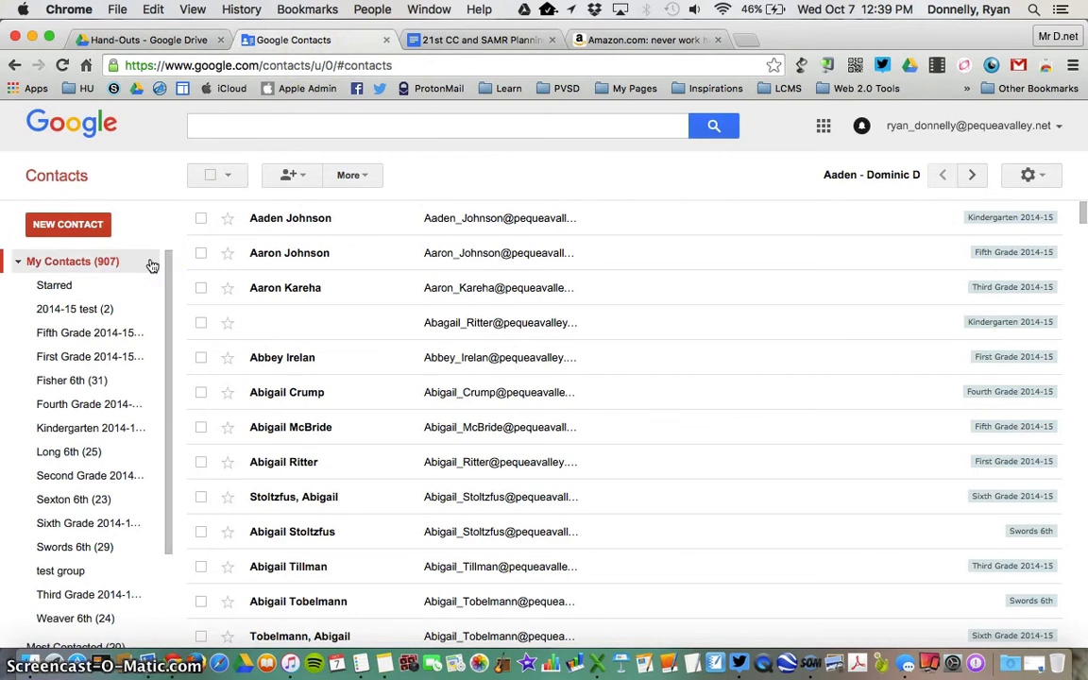
{"action": "scroll", "coordinate": [104, 378], "scroll_direction": "down", "scroll_amount": 1}
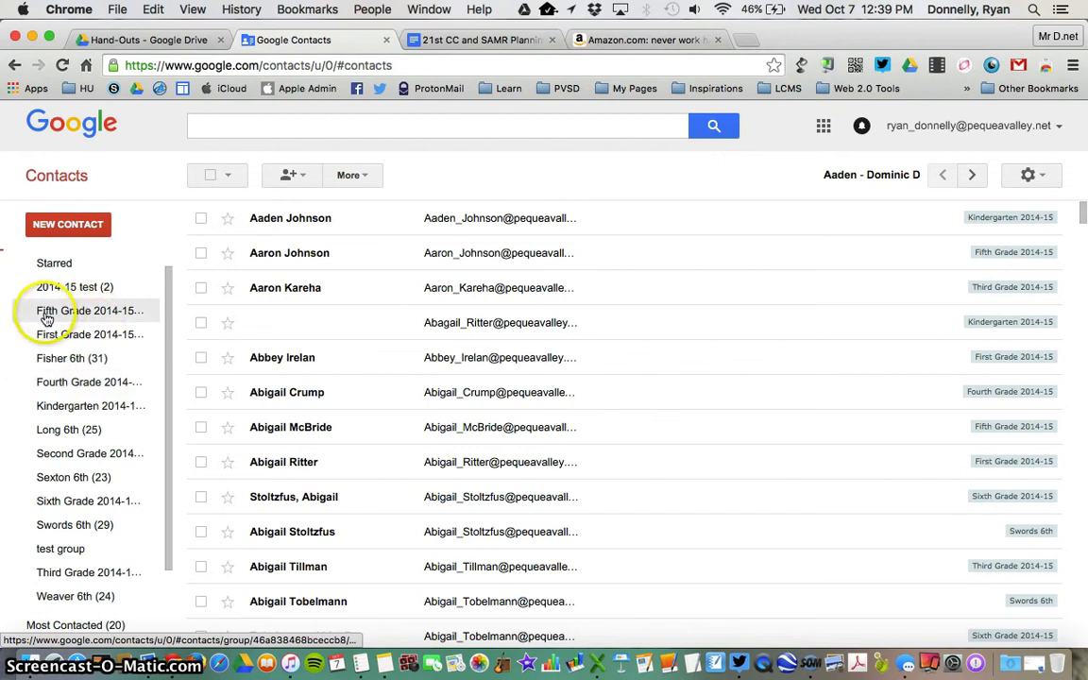
{"action": "left_click", "coordinate": [127, 318]}
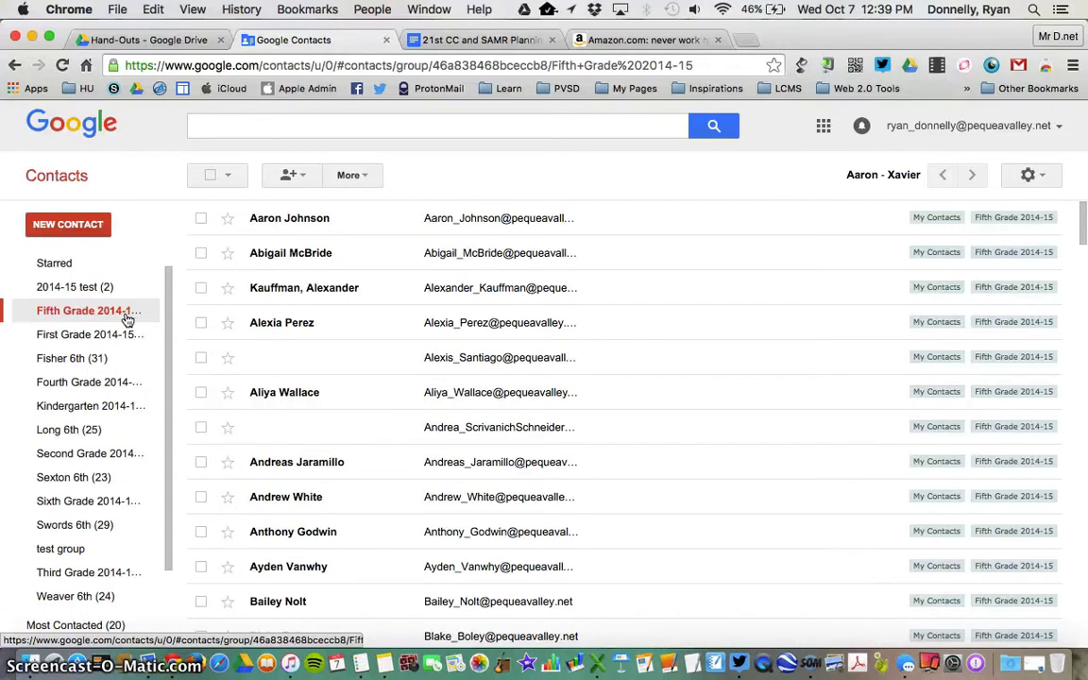
{"action": "left_click", "coordinate": [349, 180]}
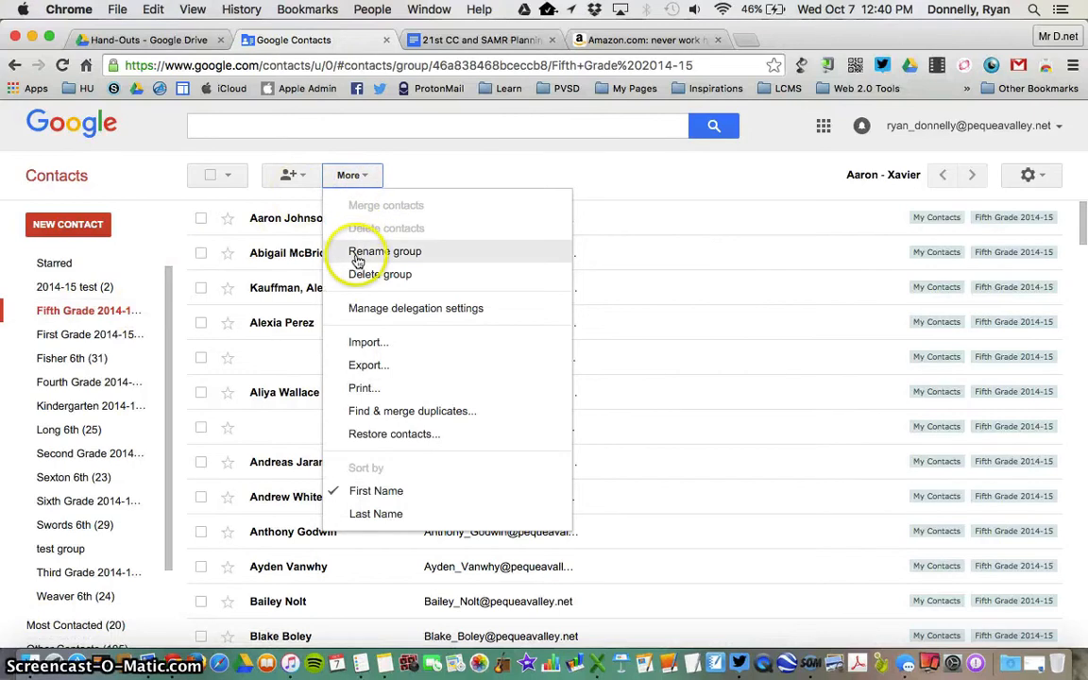
- Rename the Fifth Grade 2014-15 group to 'Sixth Grade 2015-16', then return to Drive
{"action": "left_click", "coordinate": [400, 258]}
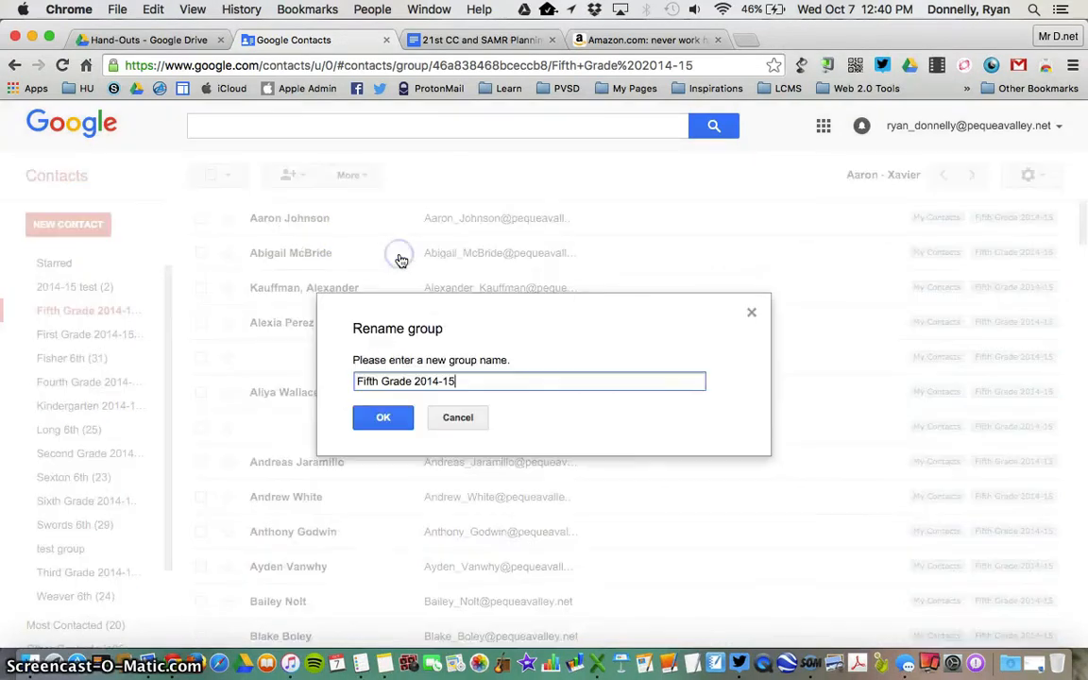
{"action": "left_click_drag", "start_coordinate": [455, 380], "coordinate": [351, 379]}
{"action": "type", "text": "Sixth Grade"}
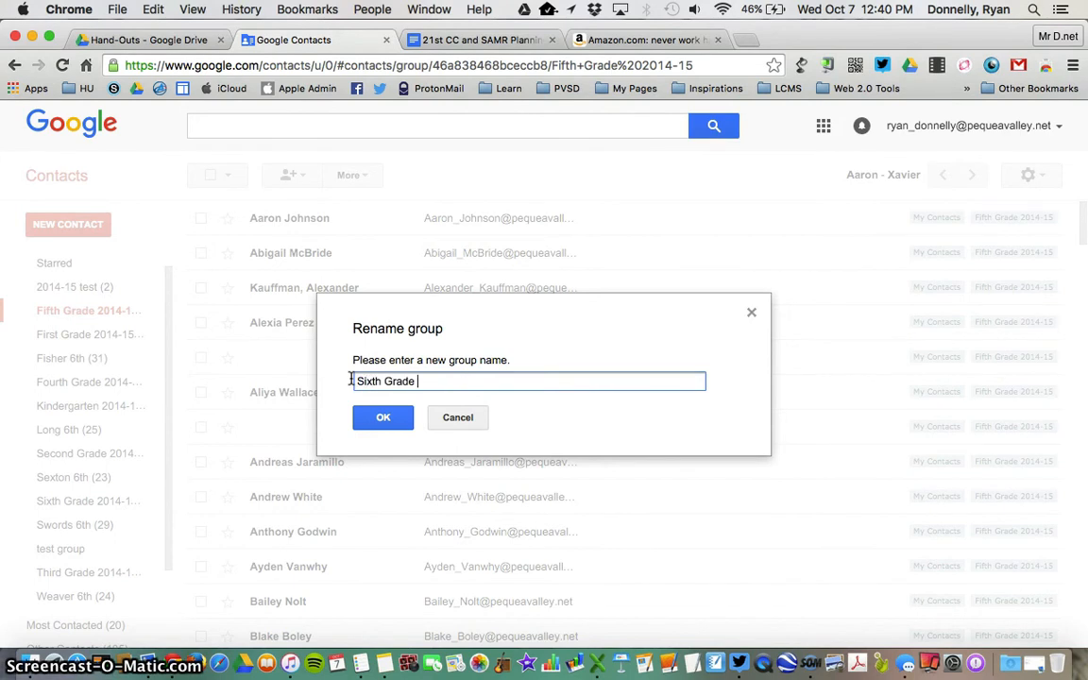
{"action": "type", "text": " 2015-16"}
{"action": "left_click", "coordinate": [367, 427]}
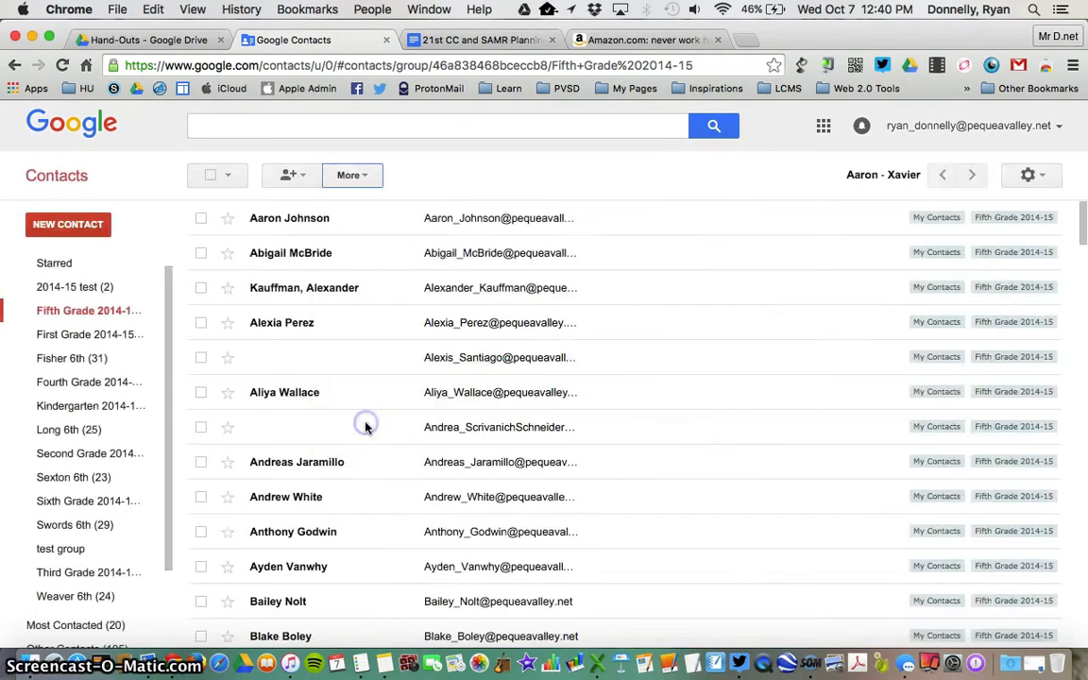
{"action": "left_click", "coordinate": [148, 43]}
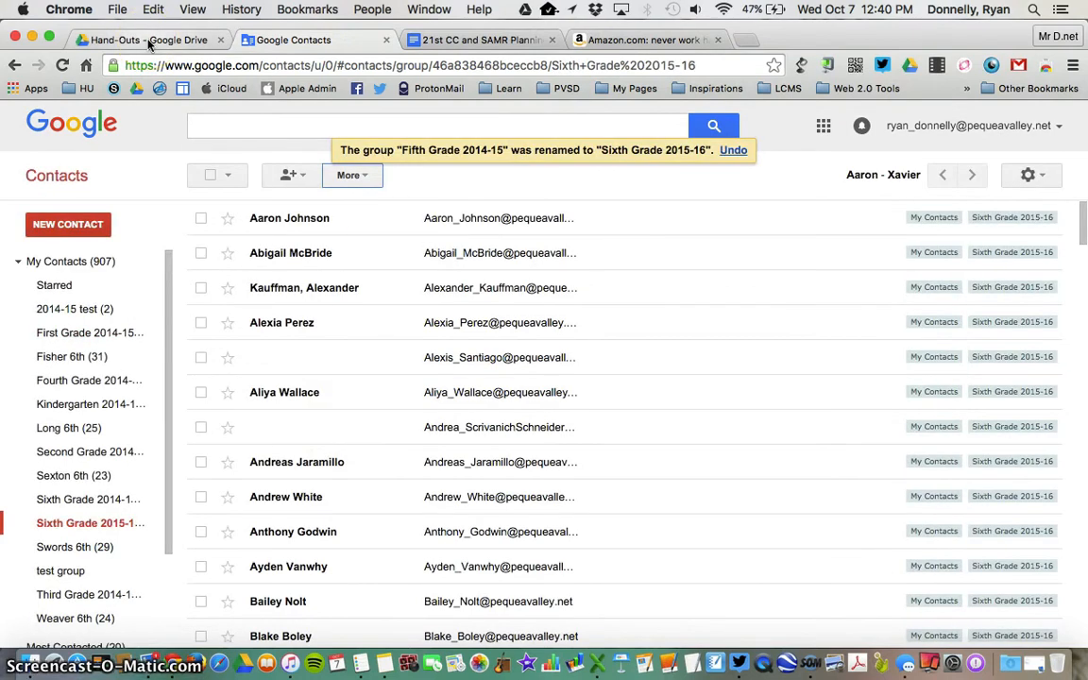
{"action": "left_click", "coordinate": [148, 42]}
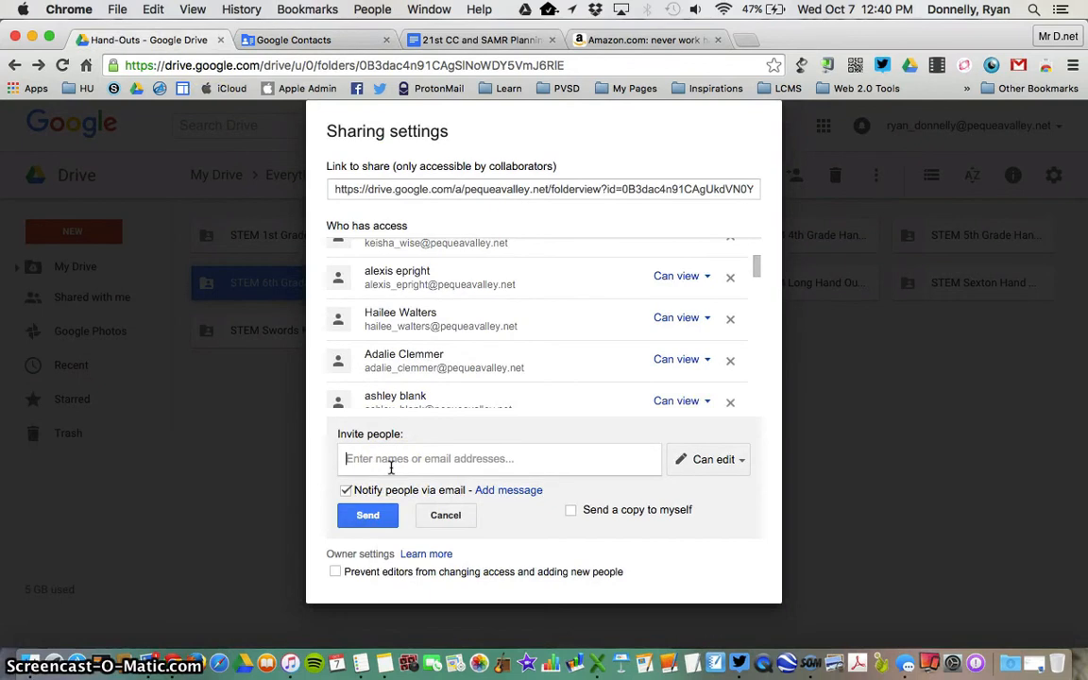
- Check the renamed Sixth Grade 2015-16 group in Contacts, then return to Drive's share dialog
{"action": "left_click", "coordinate": [349, 41]}
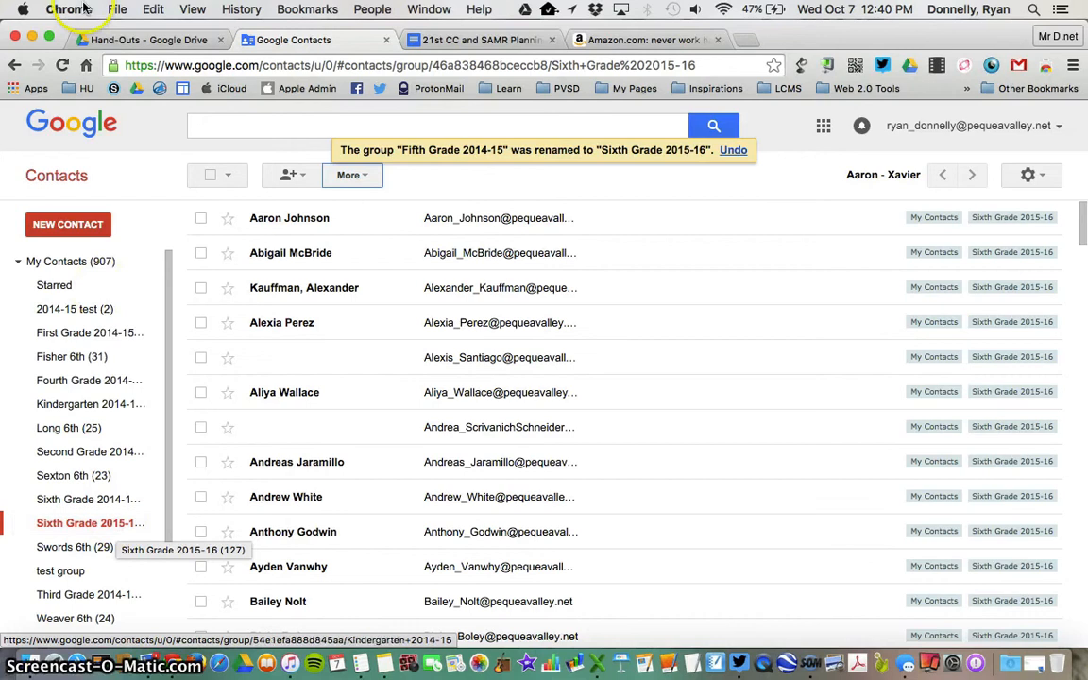
{"action": "left_click", "coordinate": [108, 40]}
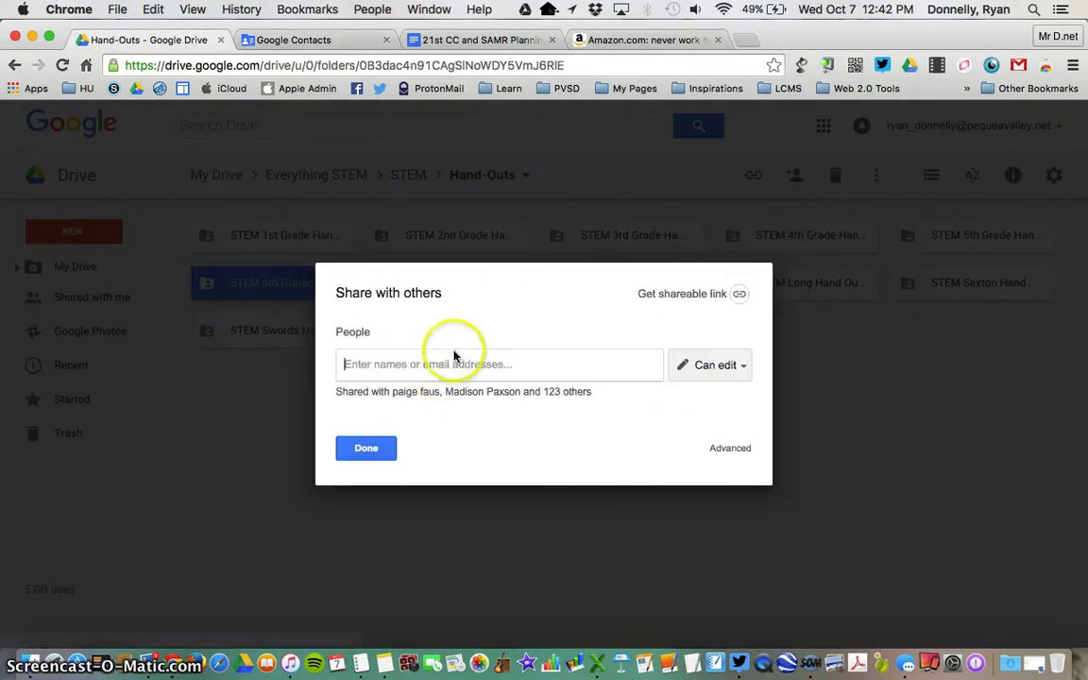
- Pick the Sixth Grade 2015-16 group by typing 'sixth', then cancel the invitation and close sharing
{"action": "type", "text": "six"}
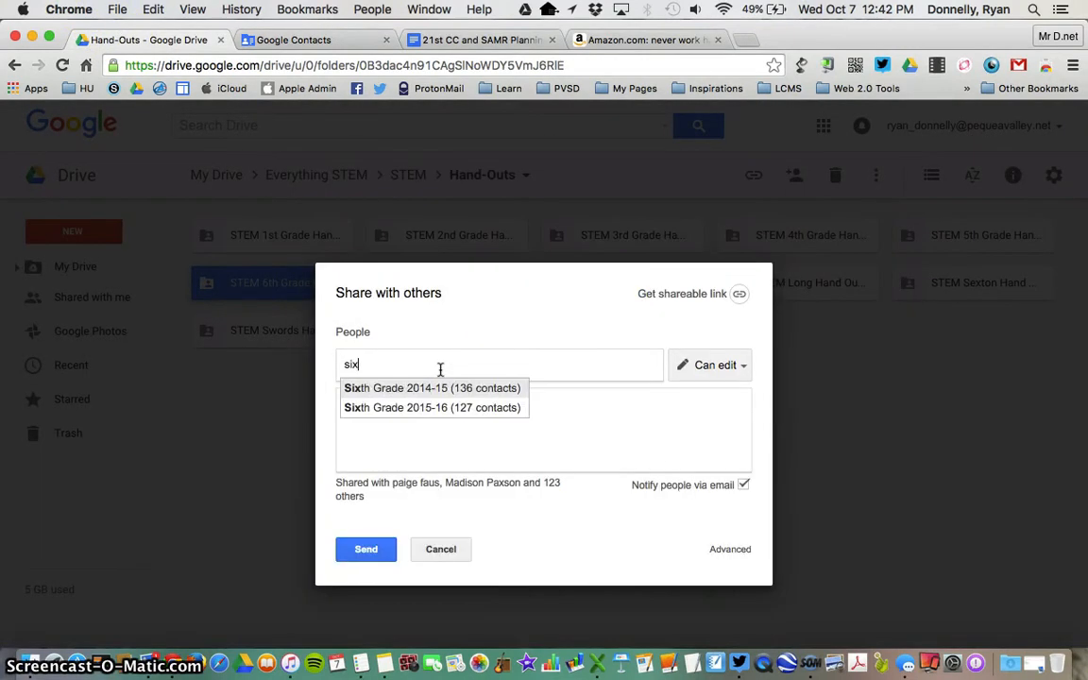
{"action": "type", "text": "th"}
{"action": "left_click", "coordinate": [453, 412]}
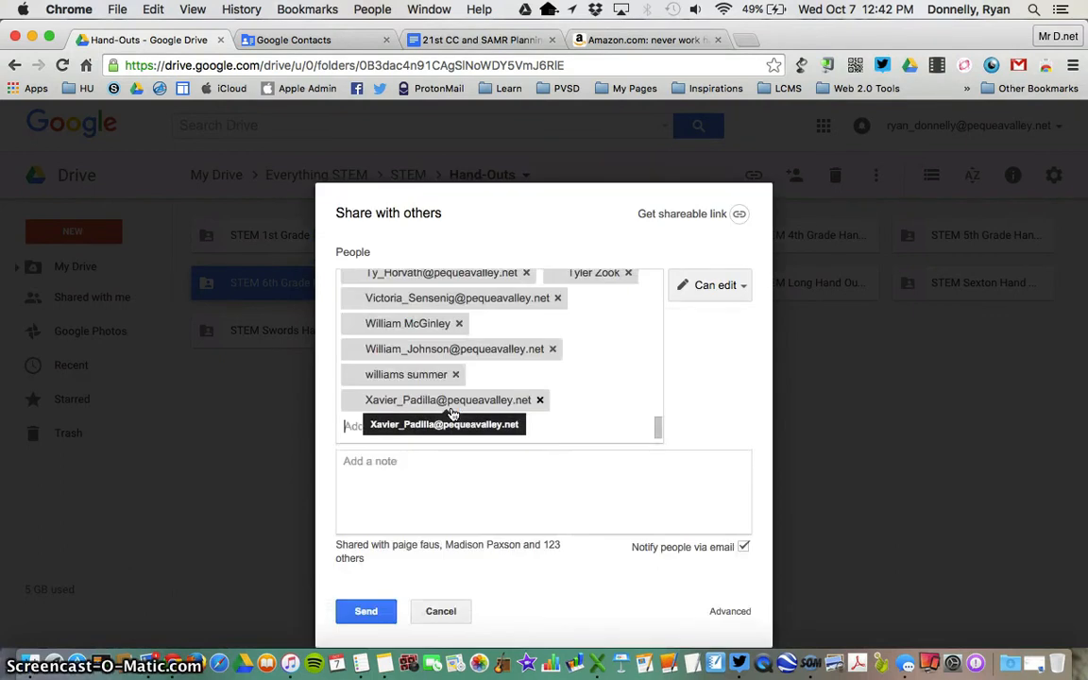
{"action": "left_click", "coordinate": [450, 614]}
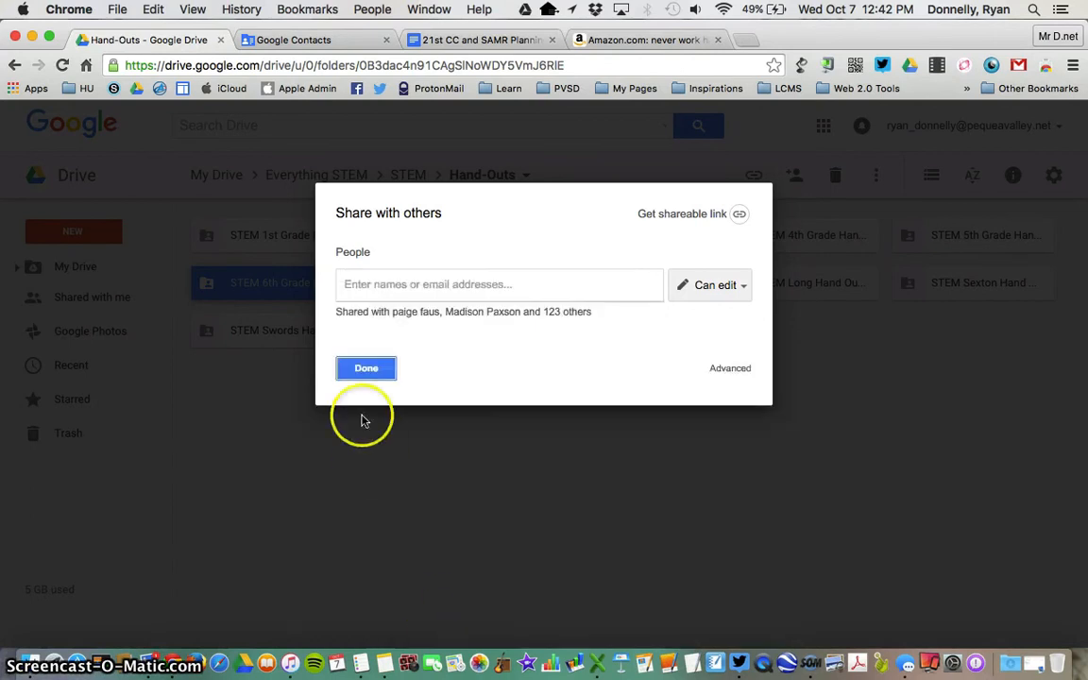
{"action": "left_click", "coordinate": [368, 370]}
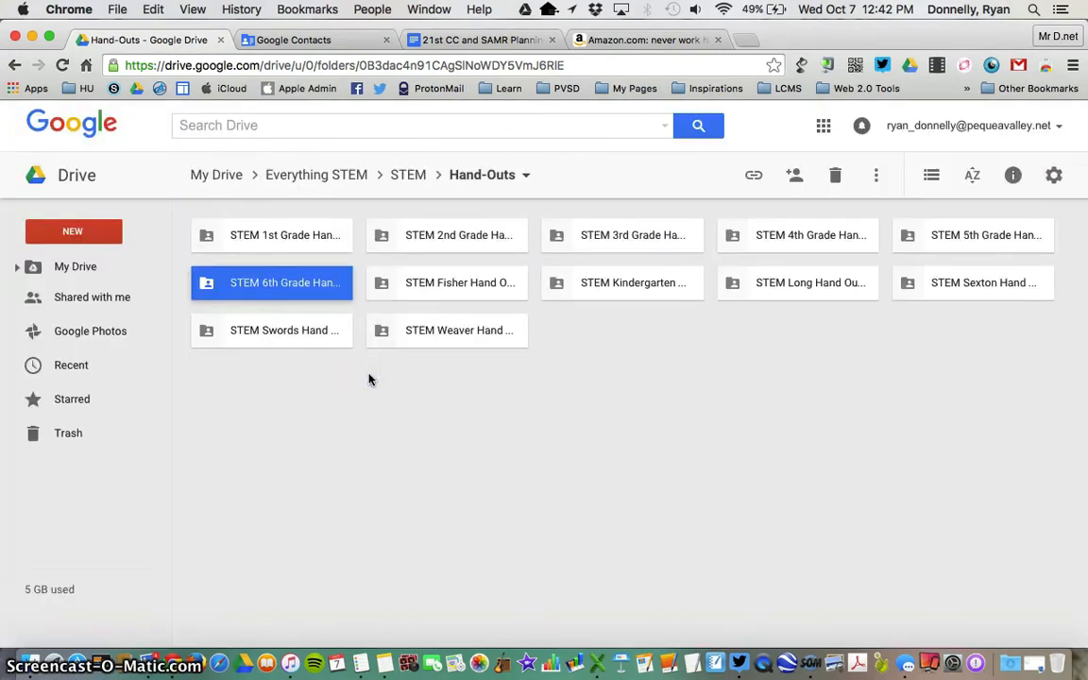
- Bring Google Contacts back to the Sixth Grade 2015-16 group's contact list
{"action": "left_click", "coordinate": [318, 39]}
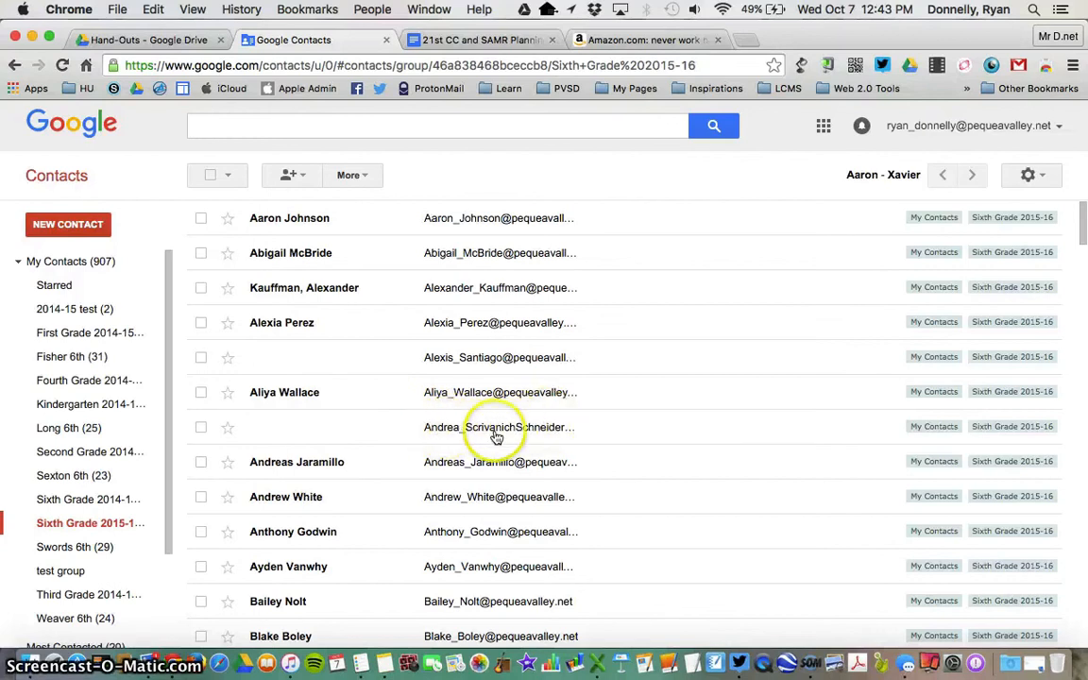
- Delete the unnamed contact from the Sixth Grade 2015-16 group
{"action": "left_click", "coordinate": [200, 429]}
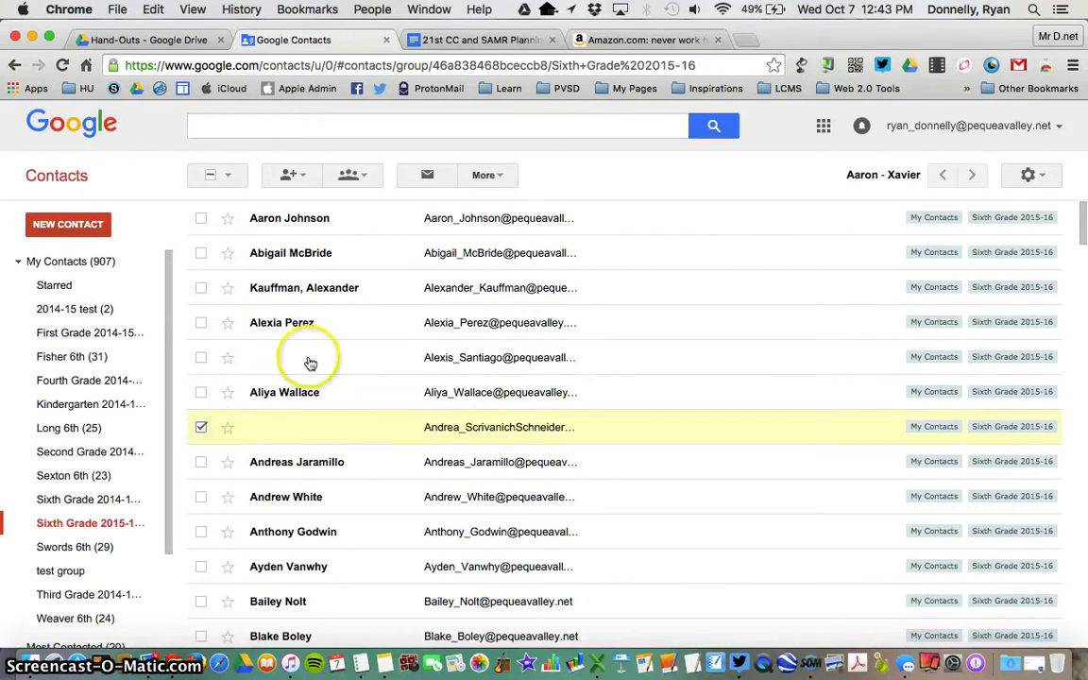
{"action": "left_click", "coordinate": [484, 176]}
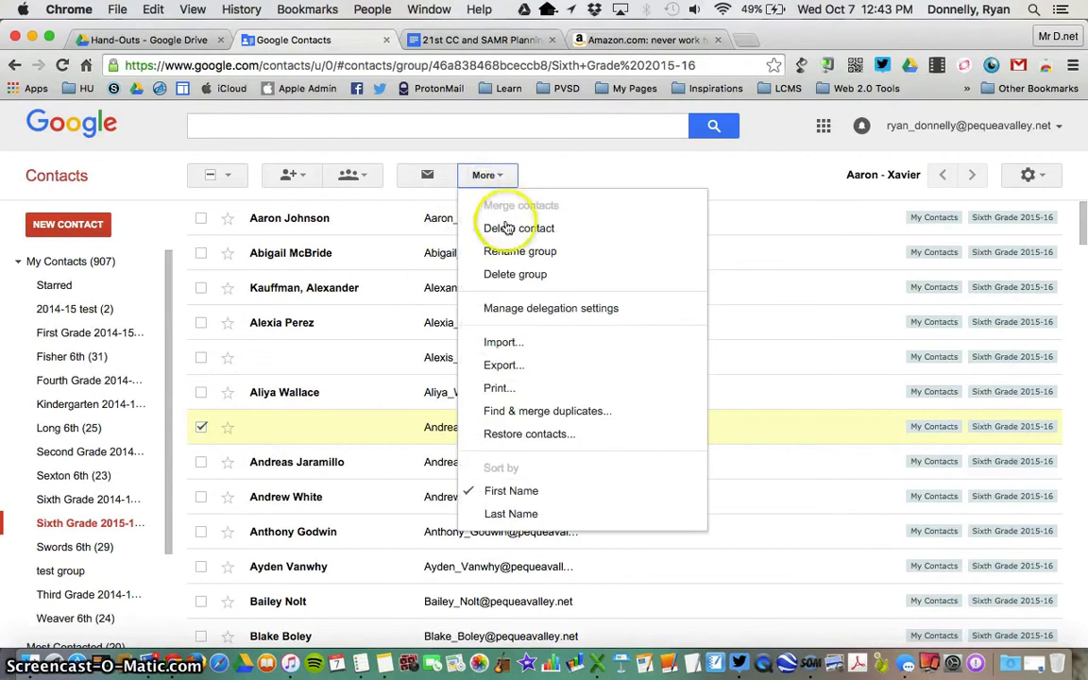
{"action": "left_click", "coordinate": [545, 232]}
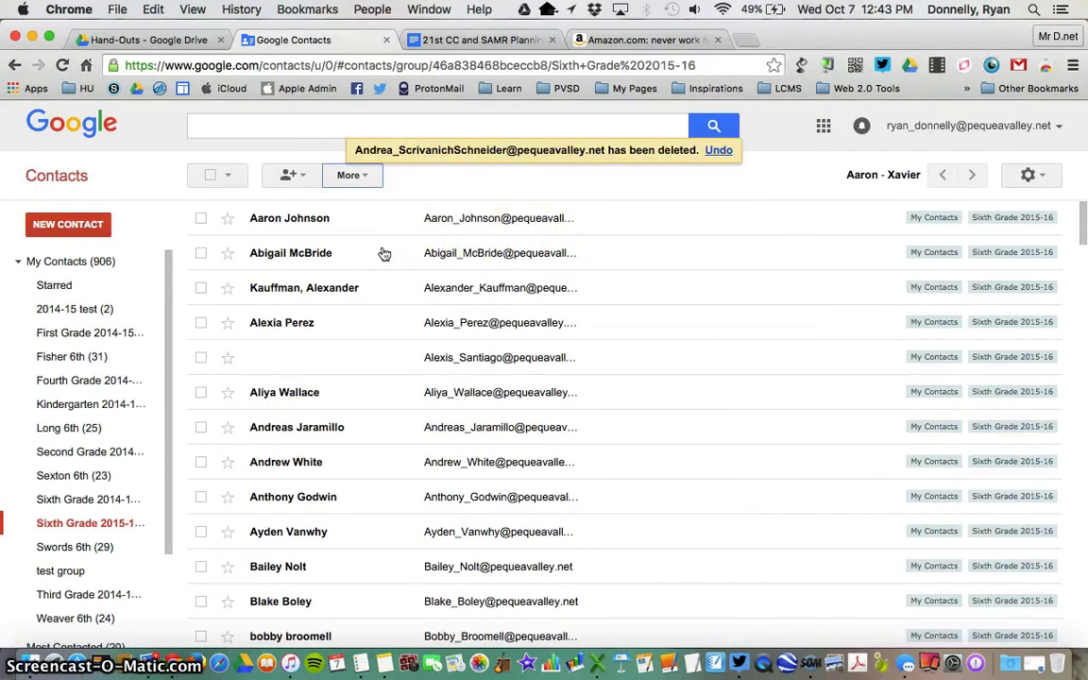
- Add a new test e-mail address to the Sixth Grade 2015-16 group and select it
{"action": "left_click", "coordinate": [292, 178]}
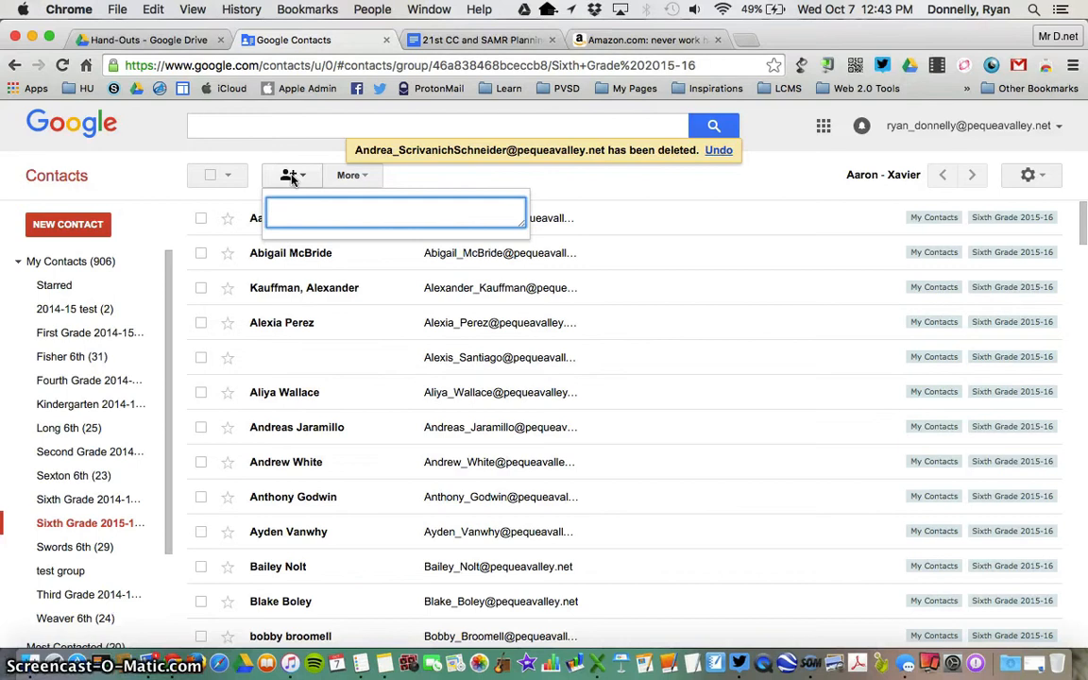
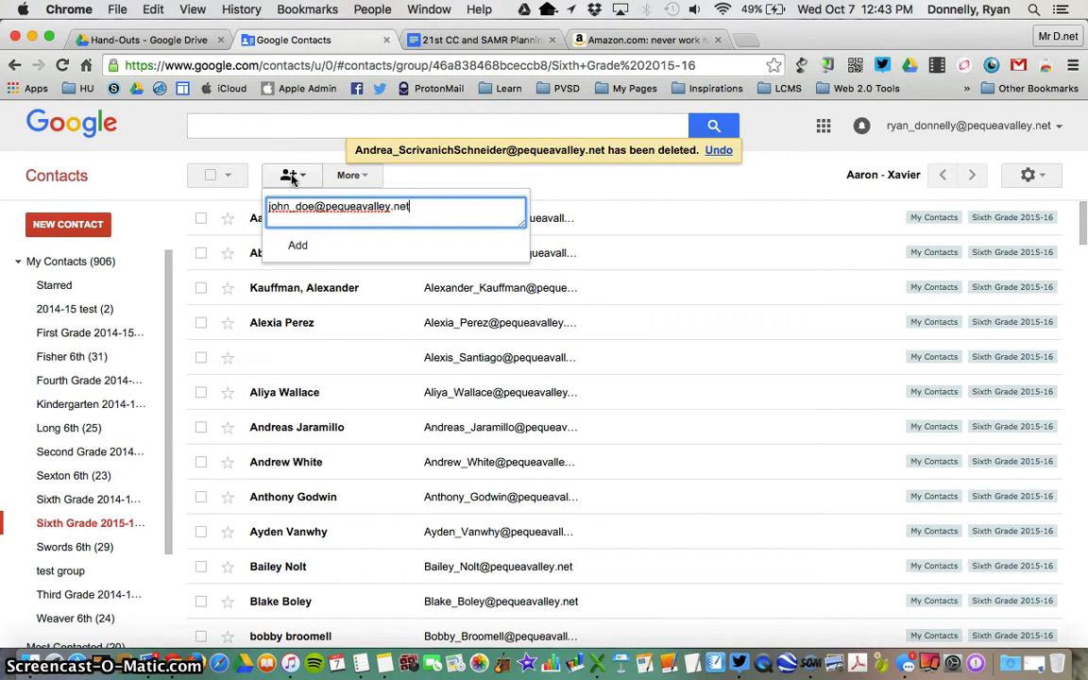
{"action": "left_click", "coordinate": [295, 245]}
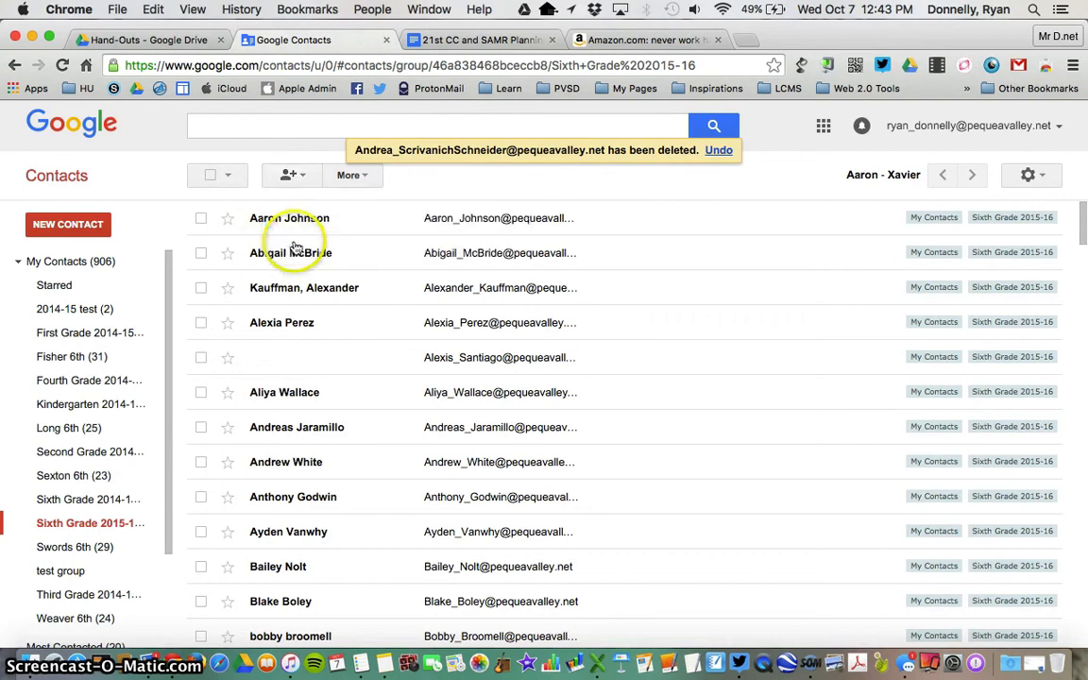
{"action": "scroll", "coordinate": [288, 392], "scroll_direction": "down", "scroll_amount": 2}
{"action": "scroll", "coordinate": [312, 405], "scroll_direction": "down", "scroll_amount": 15}
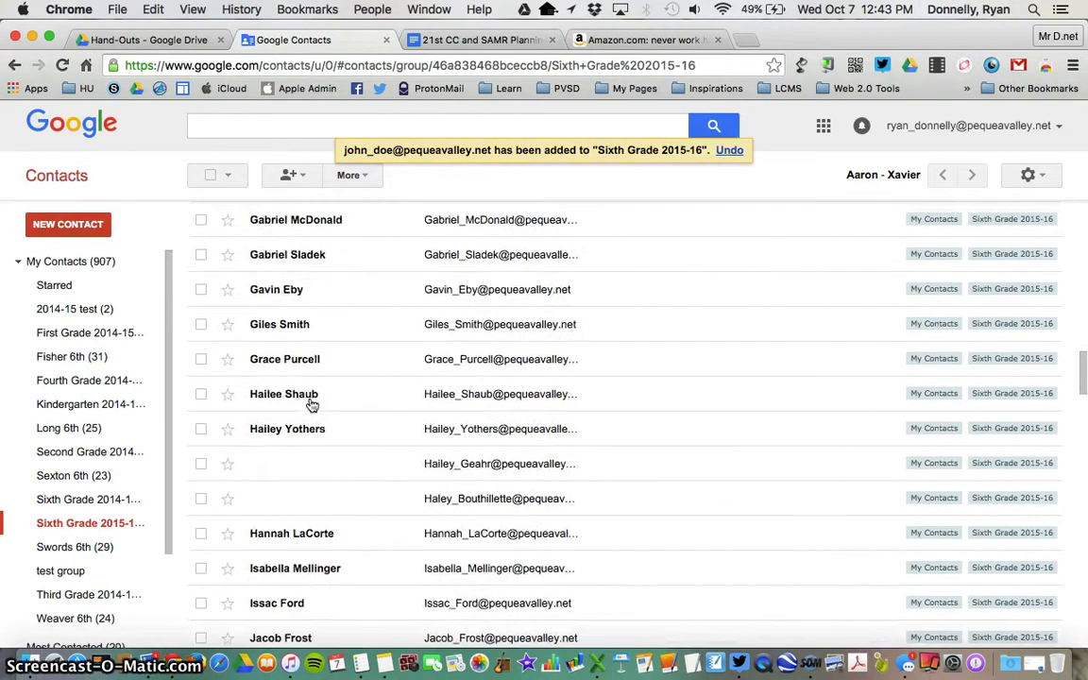
{"action": "scroll", "coordinate": [312, 405], "scroll_direction": "down", "scroll_amount": 5}
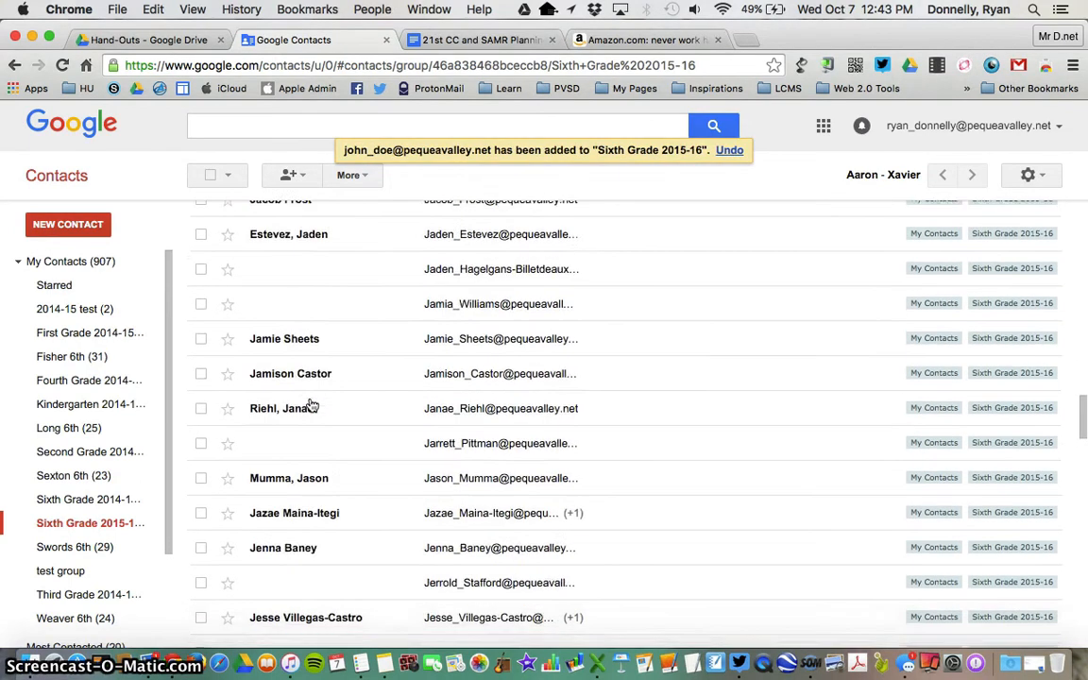
{"action": "scroll", "coordinate": [311, 405], "scroll_direction": "down", "scroll_amount": 3}
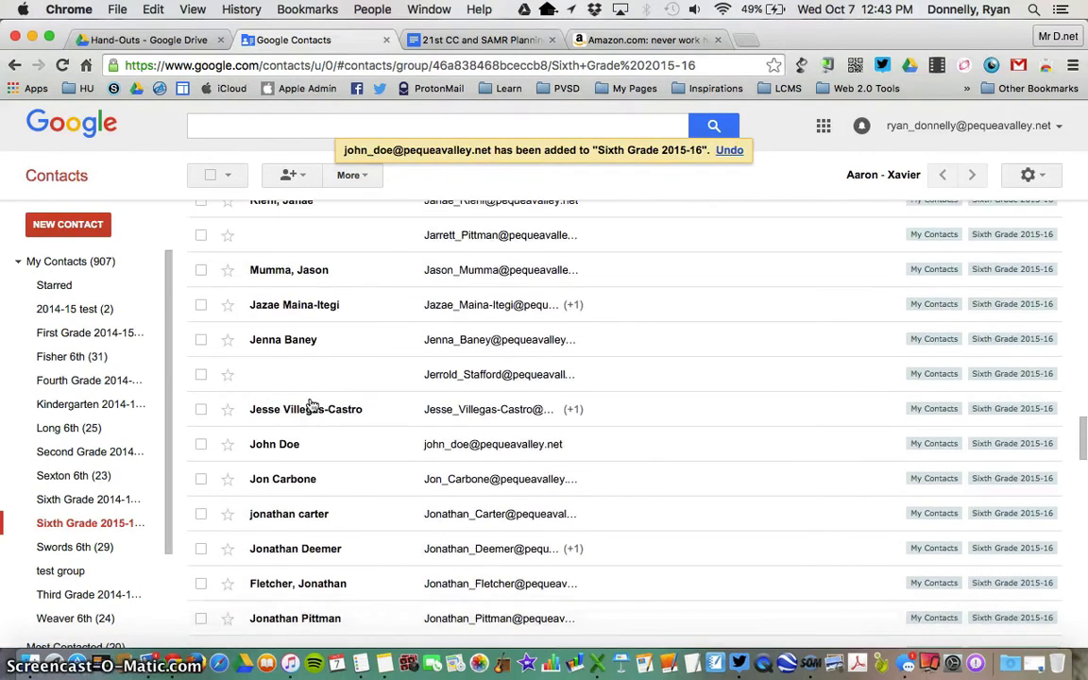
{"action": "left_click", "coordinate": [201, 445]}
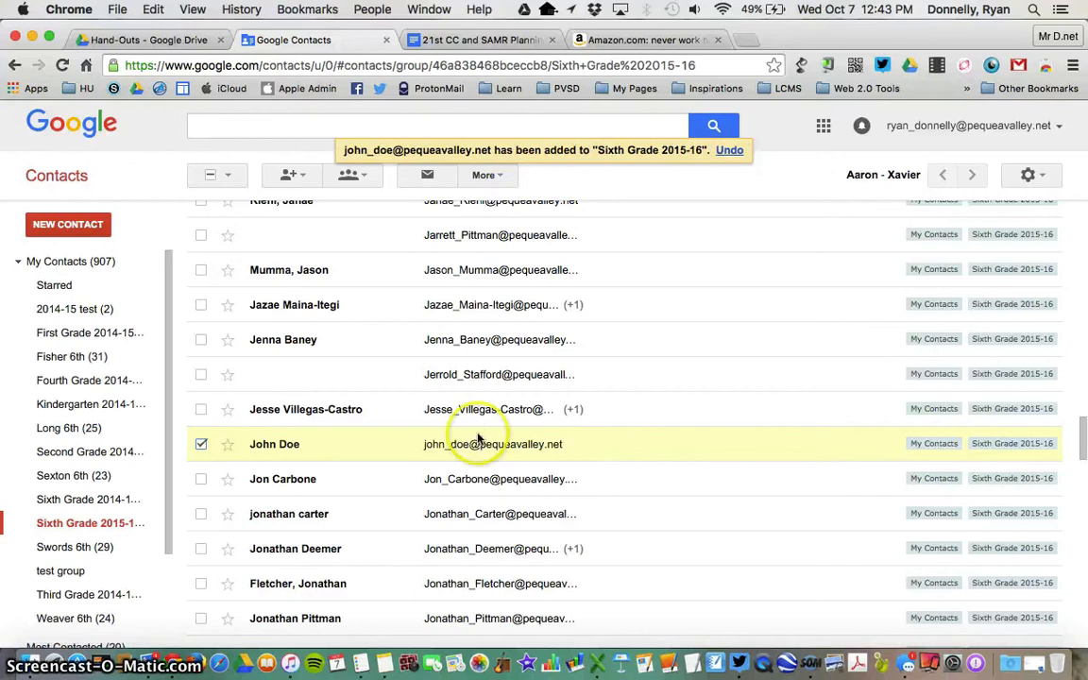
- Reopen the Sixth Grade 2015-16 group, dismiss More without action, and return to the Drive Hand-Outs folder
{"action": "left_click", "coordinate": [65, 528]}
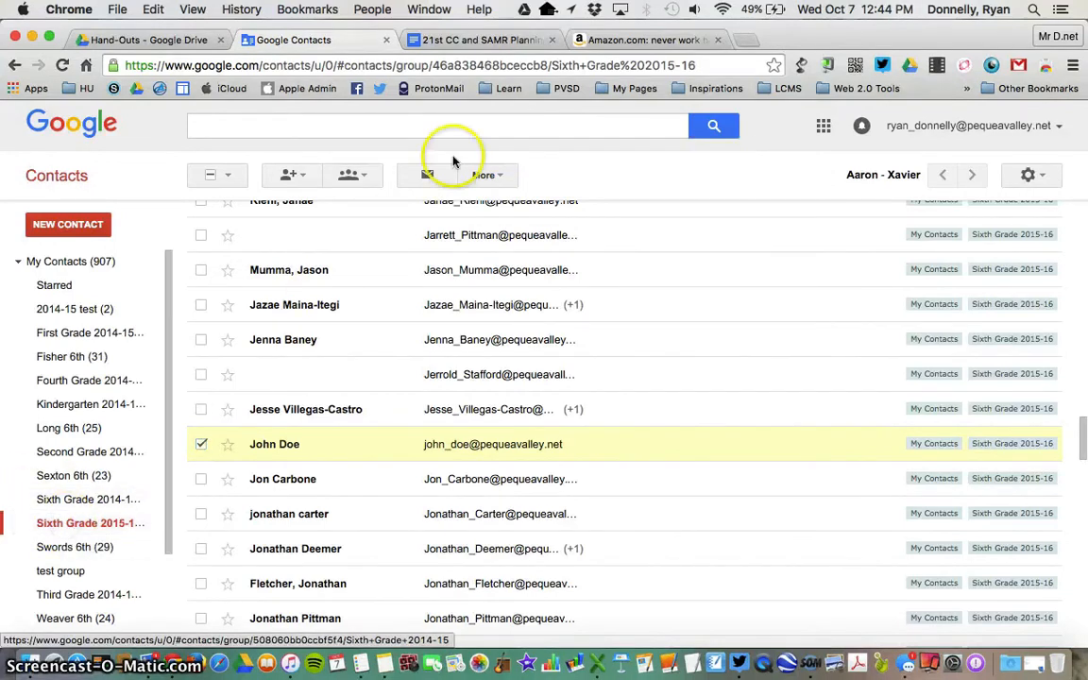
{"action": "left_click", "coordinate": [484, 176]}
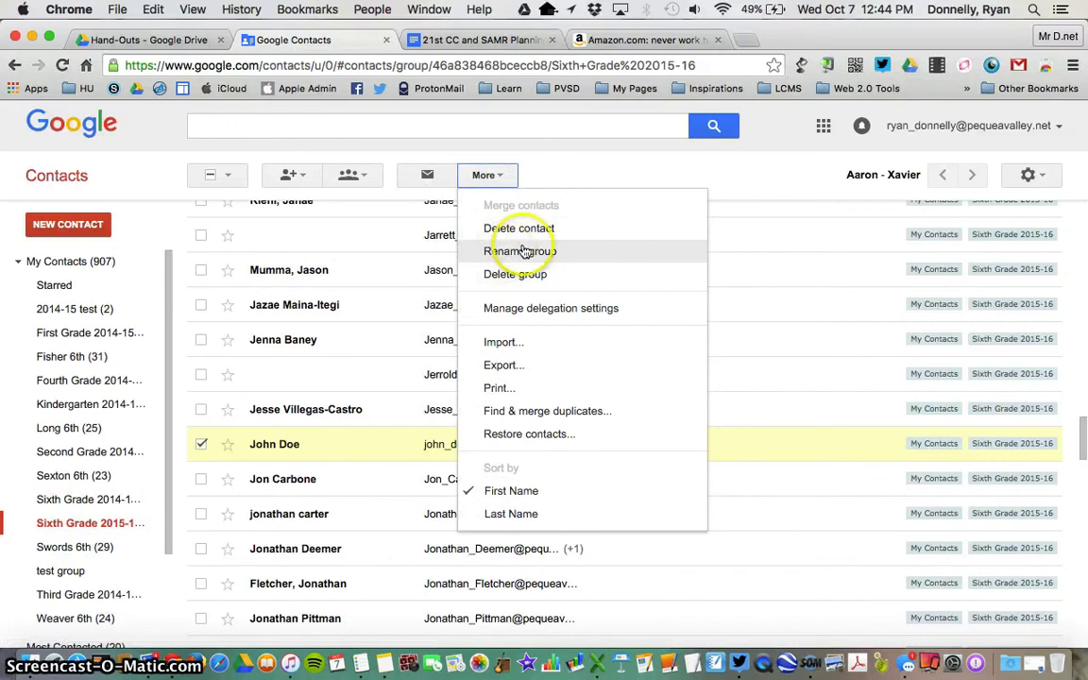
{"action": "left_click", "coordinate": [584, 174]}
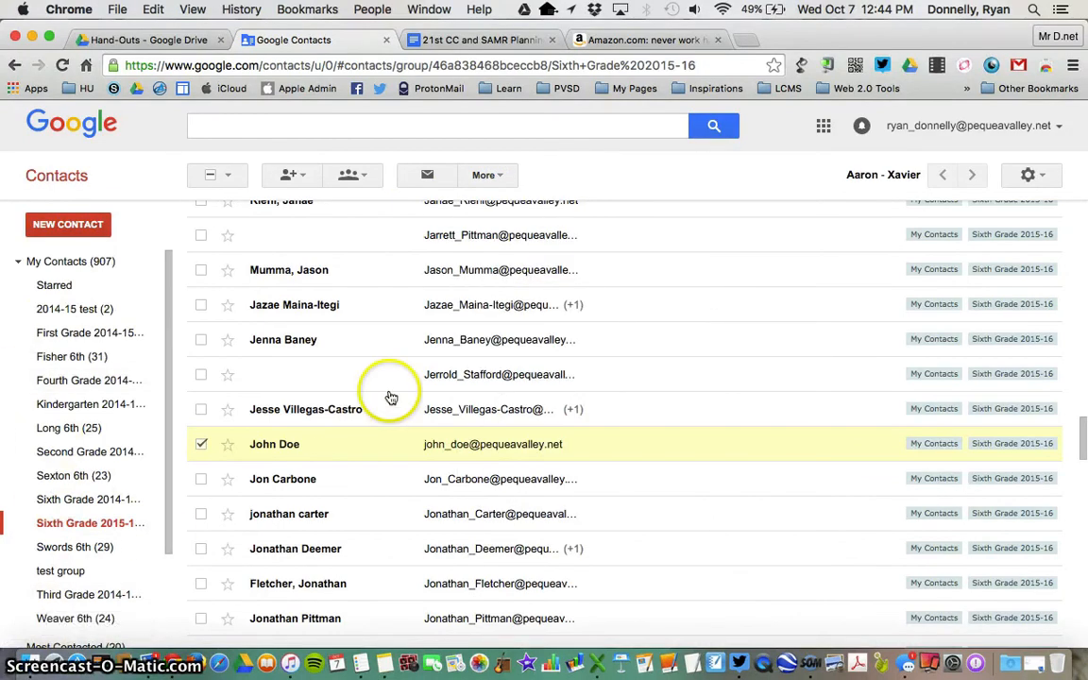
{"action": "left_click", "coordinate": [172, 40]}
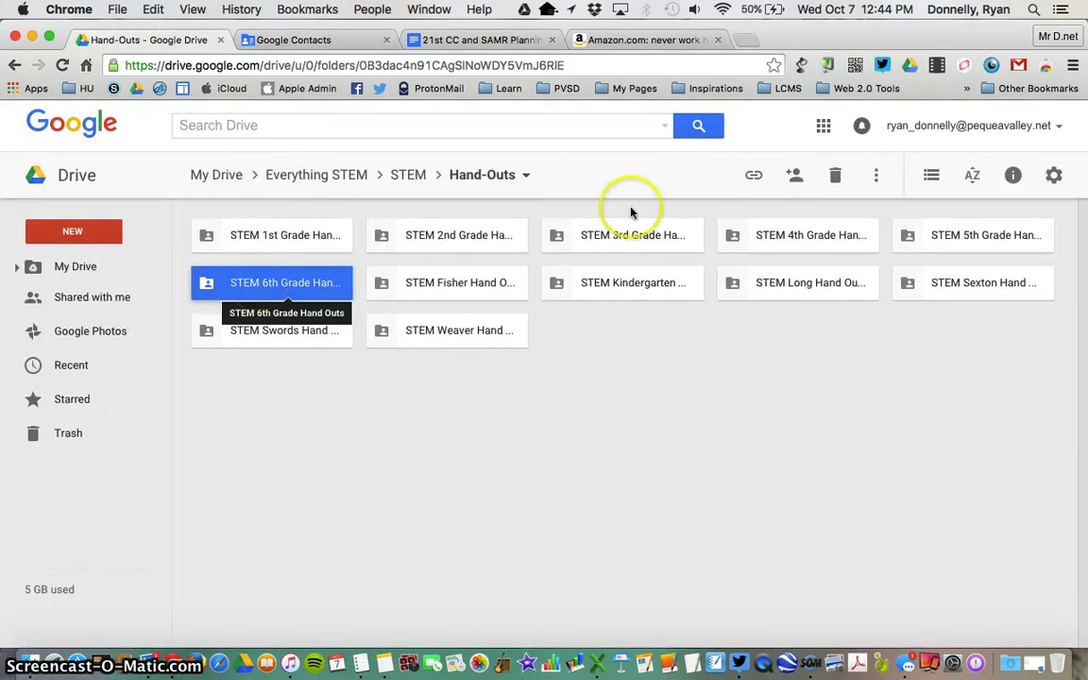
{"action": "left_click", "coordinate": [794, 176]}
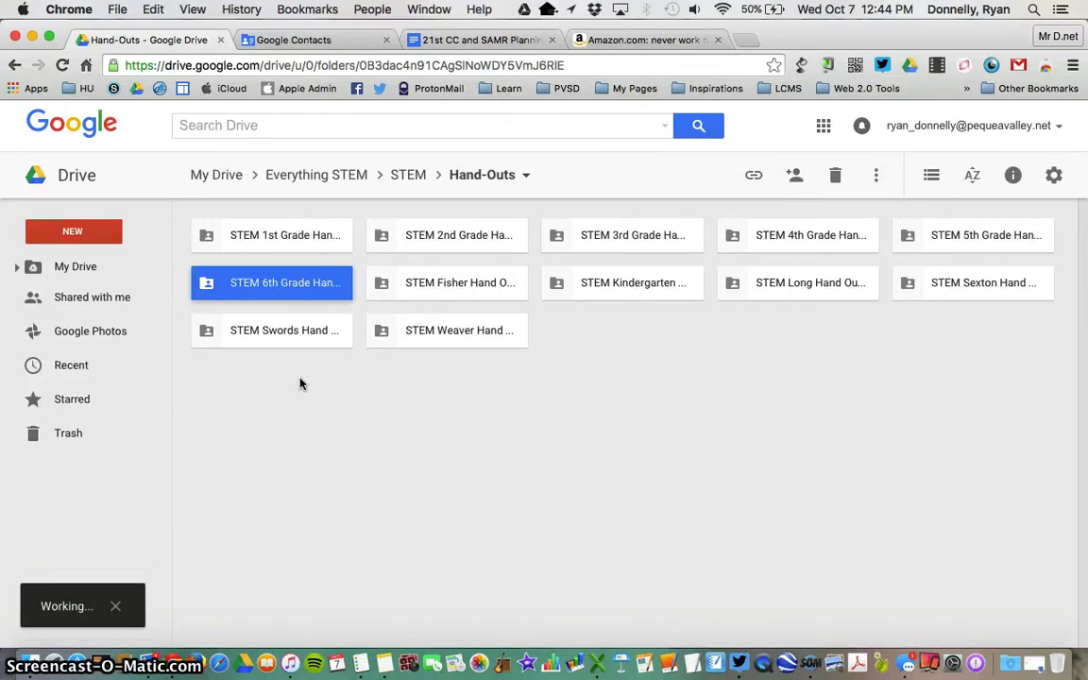
{"action": "left_click", "coordinate": [795, 179]}
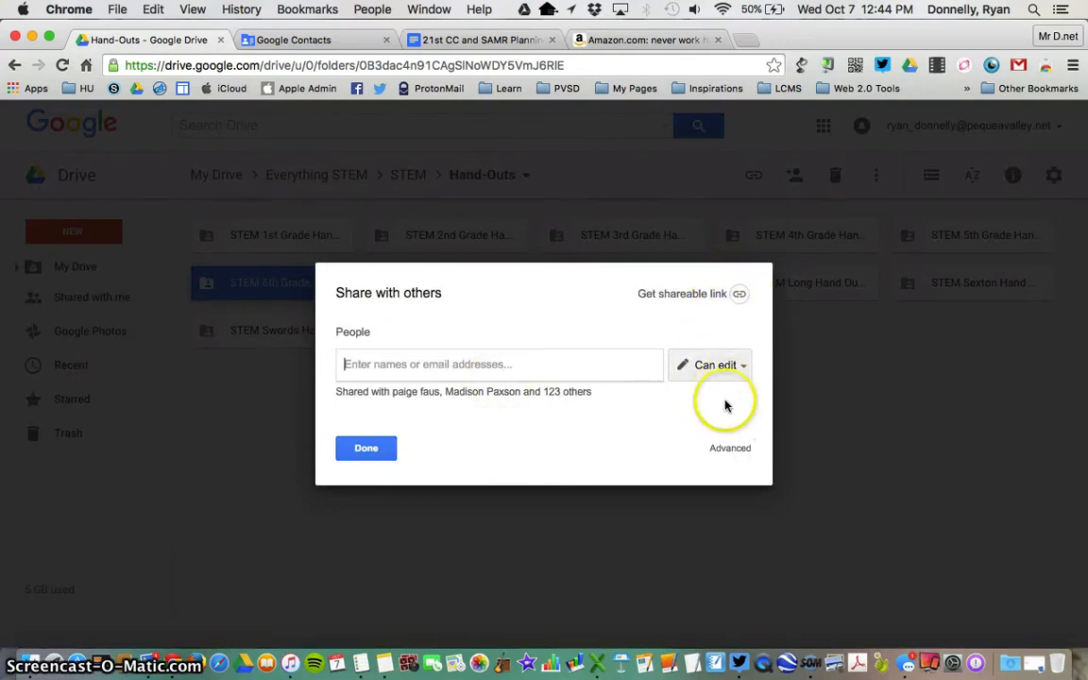
{"action": "left_click", "coordinate": [455, 394]}
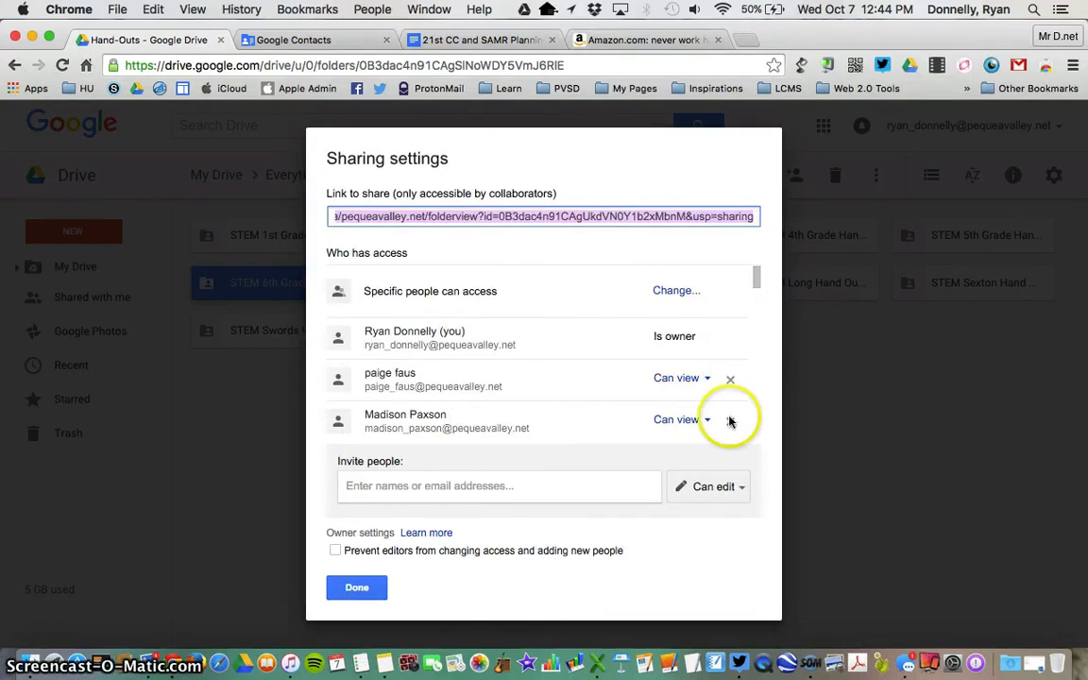
{"action": "left_click", "coordinate": [542, 482]}
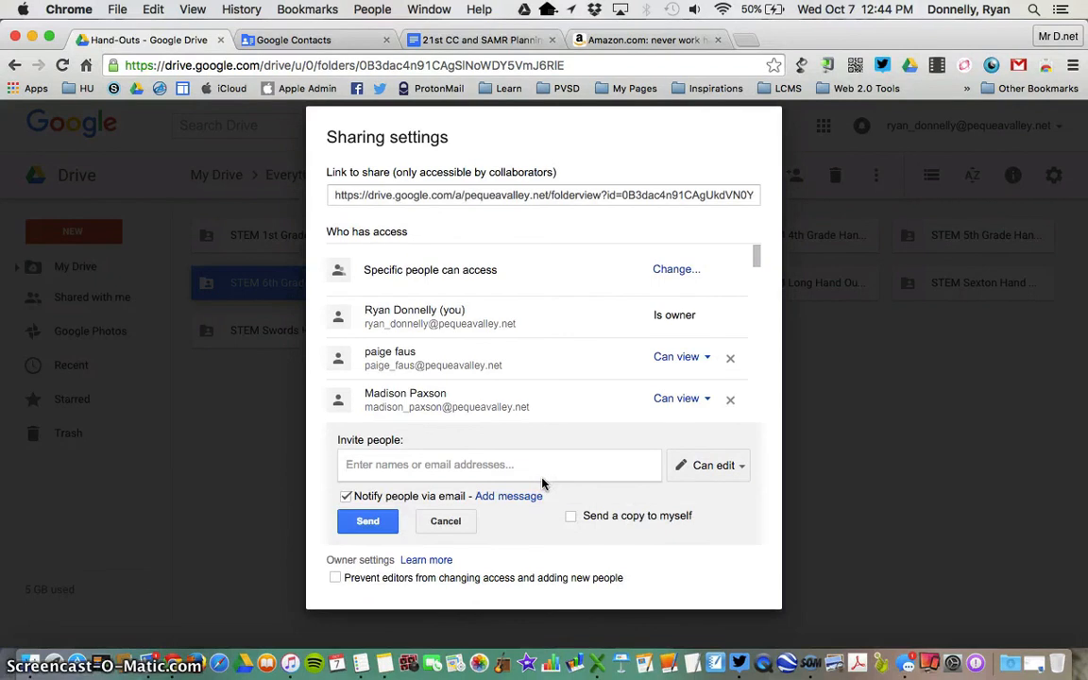
{"action": "left_click", "coordinate": [451, 522]}
{"action": "left_click", "coordinate": [363, 571]}
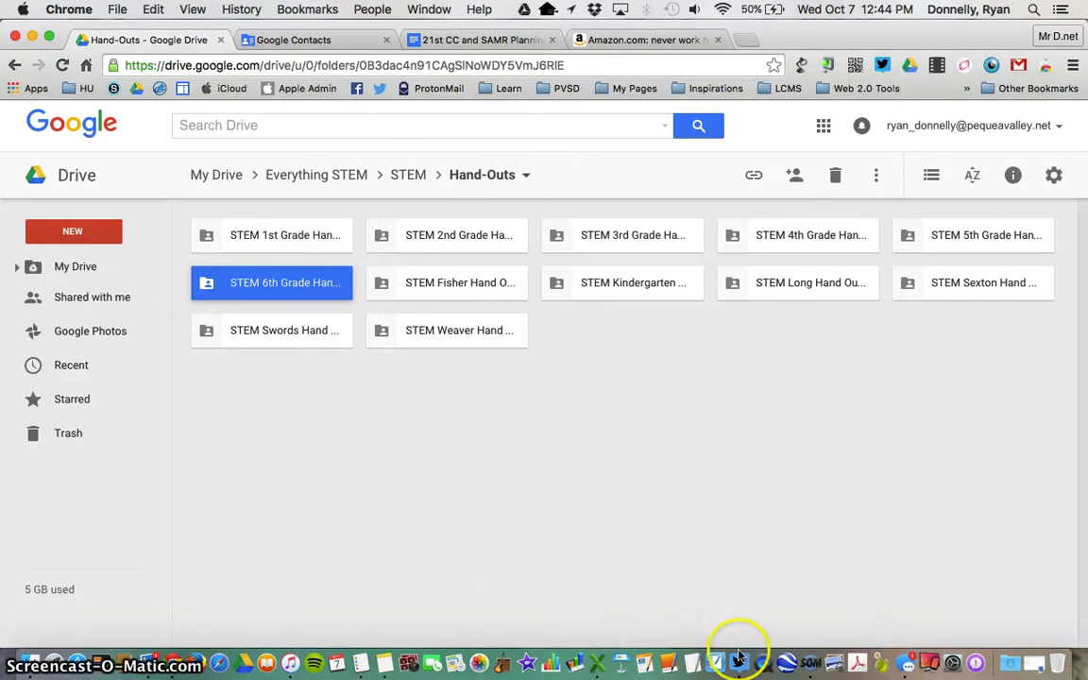
{"action": "right_click", "coordinate": [810, 666]}
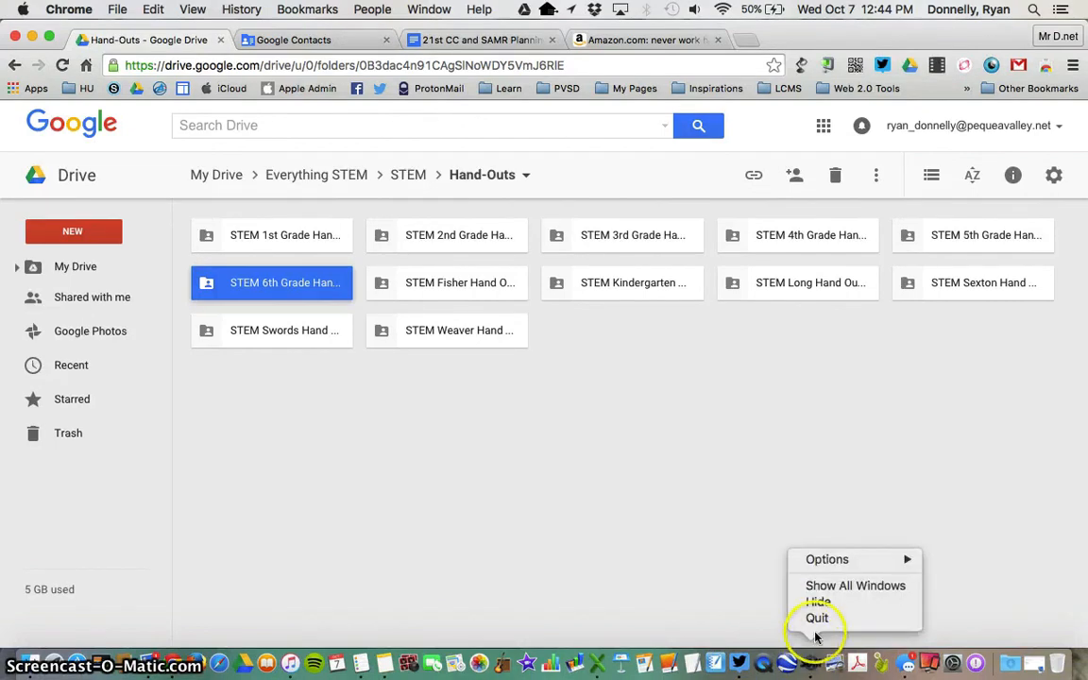